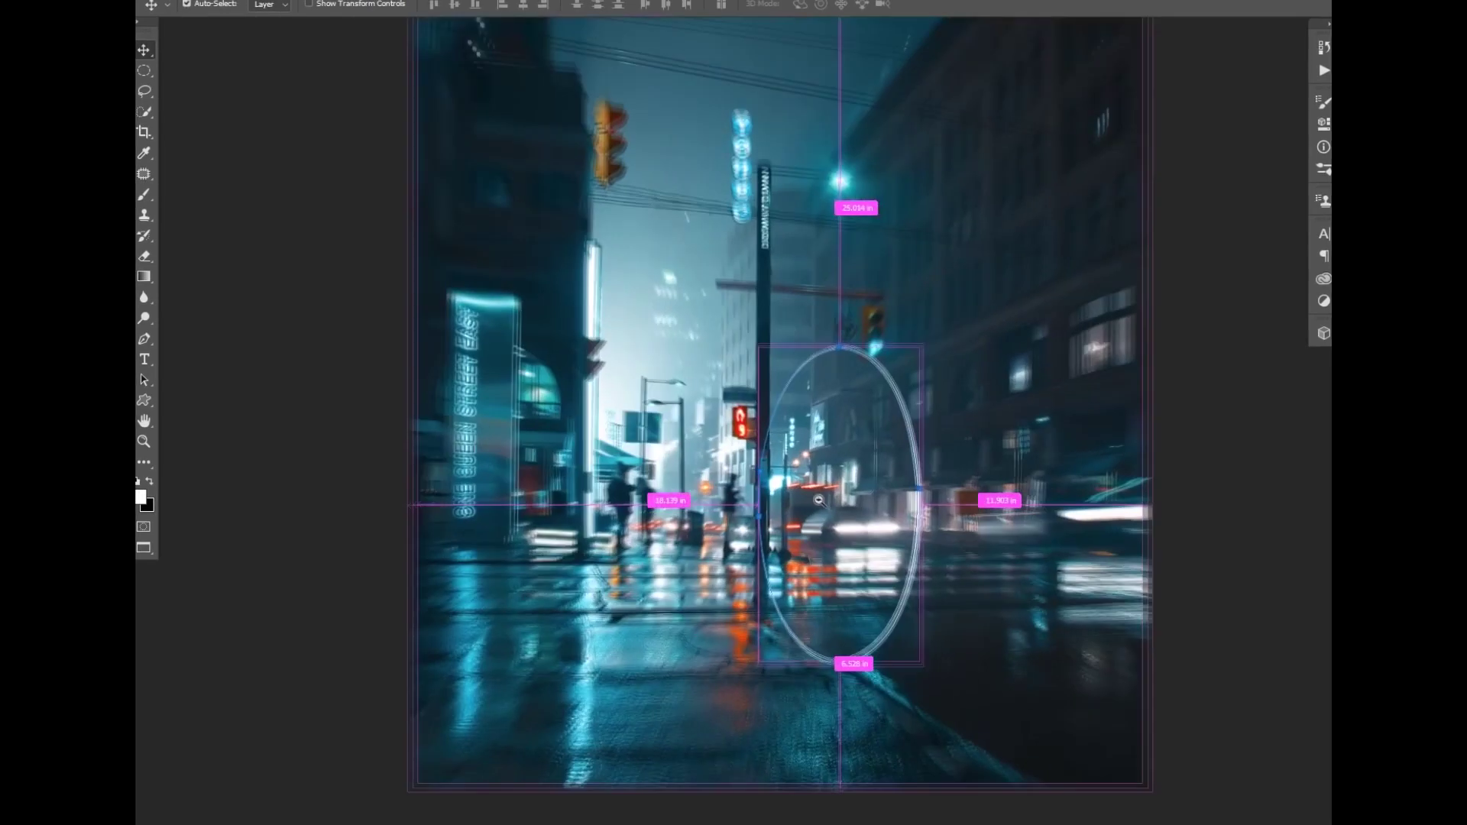
Stroke the oval path beside the pole with a white brush line.
key(b)
right_click(977, 337)
key(Escape)
key(p)
right_click(963, 432)
click(902, 535)
key(Return)
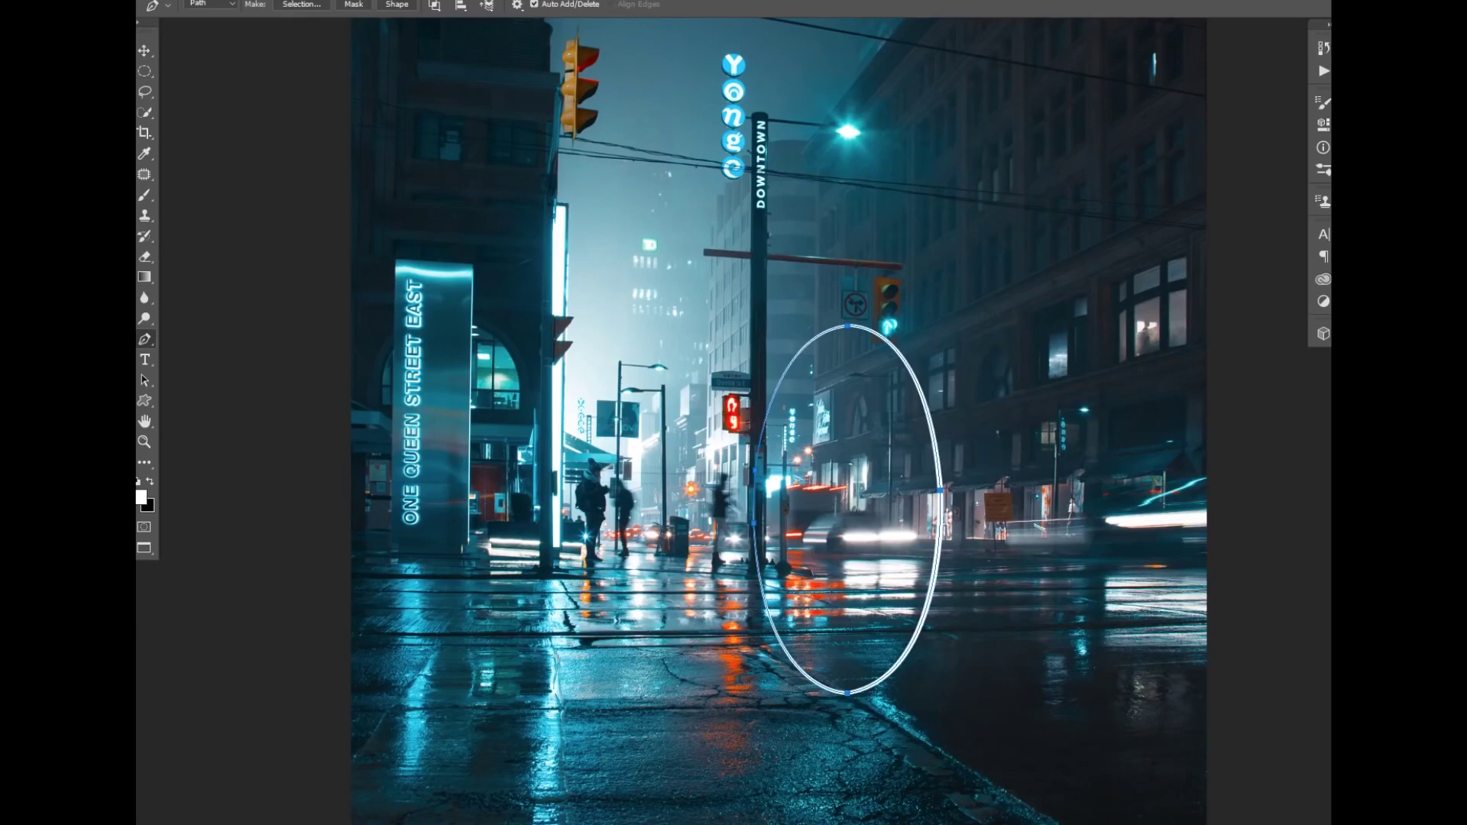
Stroke the oval again for a thicker white line and hide the path outline.
right_click(798, 387)
click(834, 490)
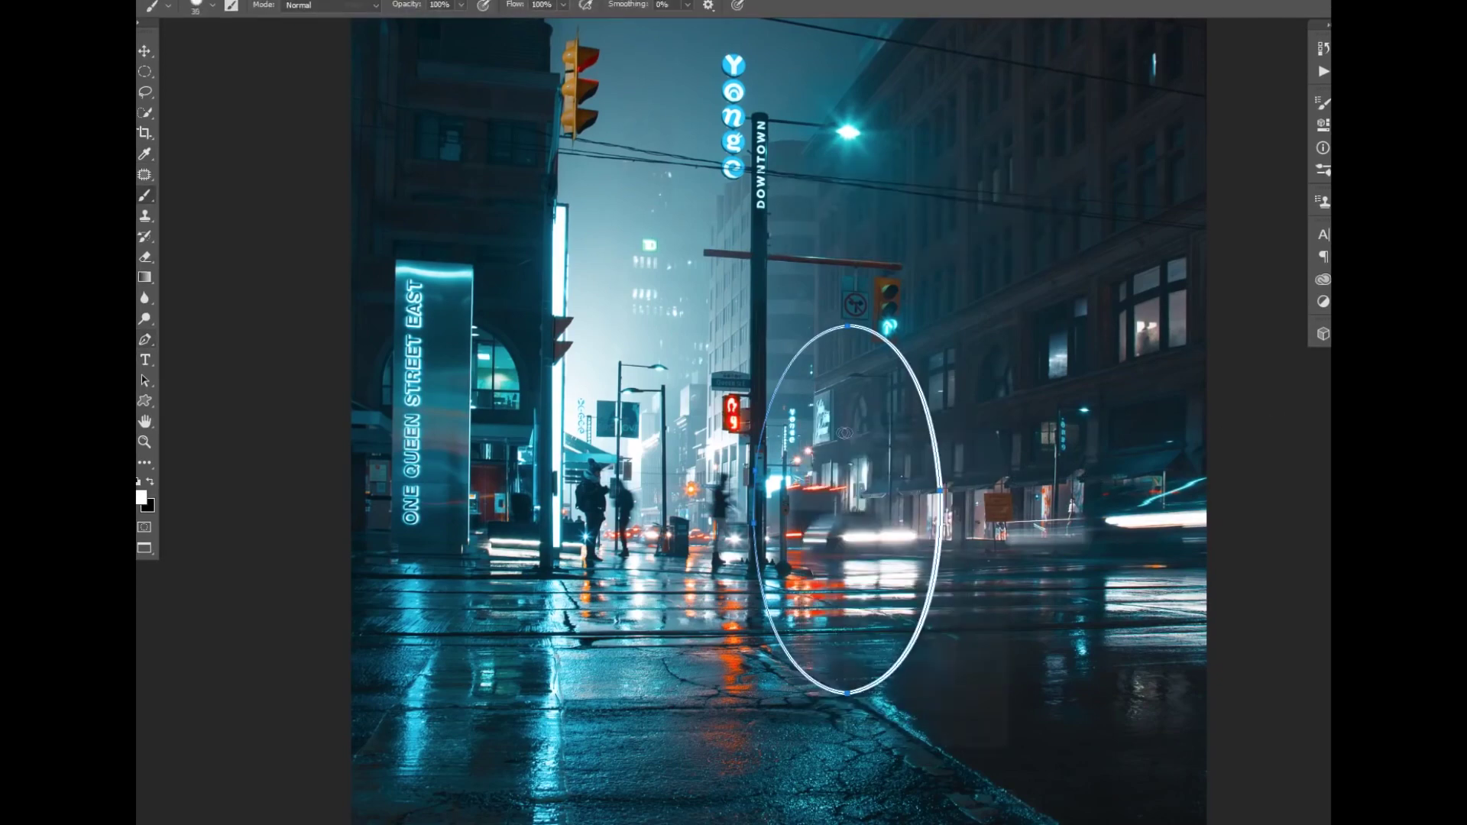
key(v)
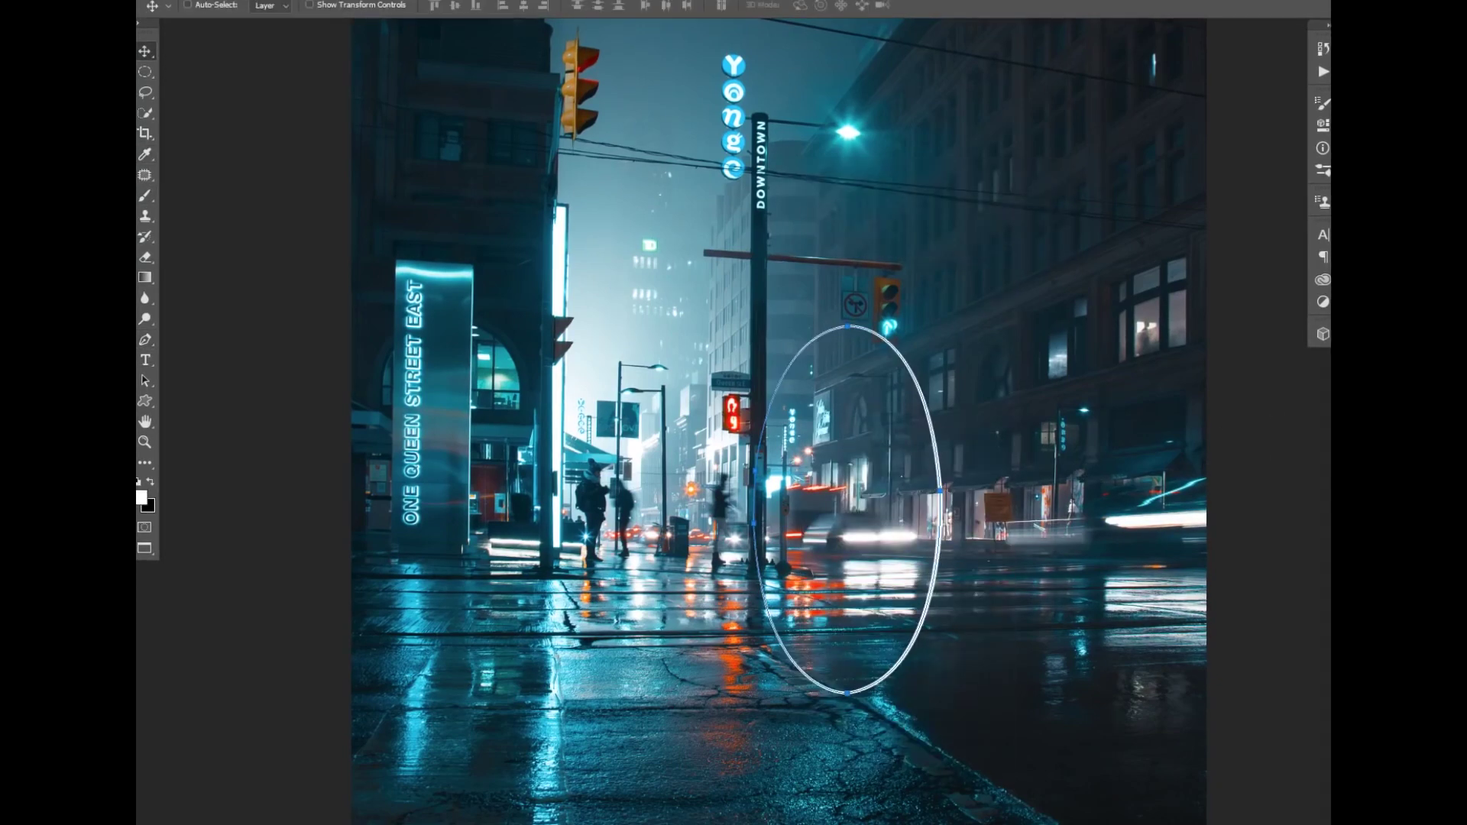
key(Delete)
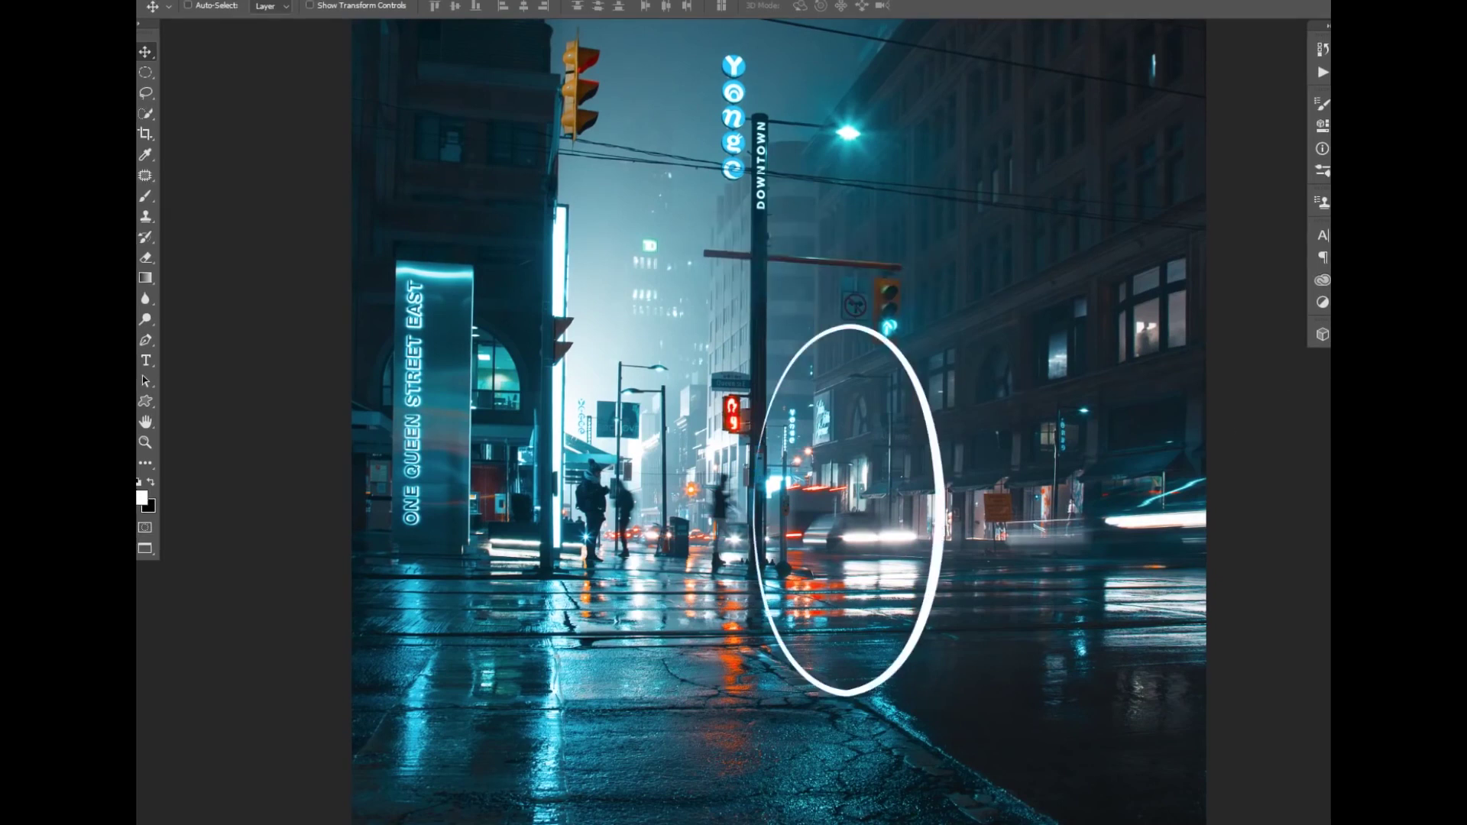
key(ctrl+t)
Reshape the white oval slightly taller and narrower.
drag(848, 325, 849, 316)
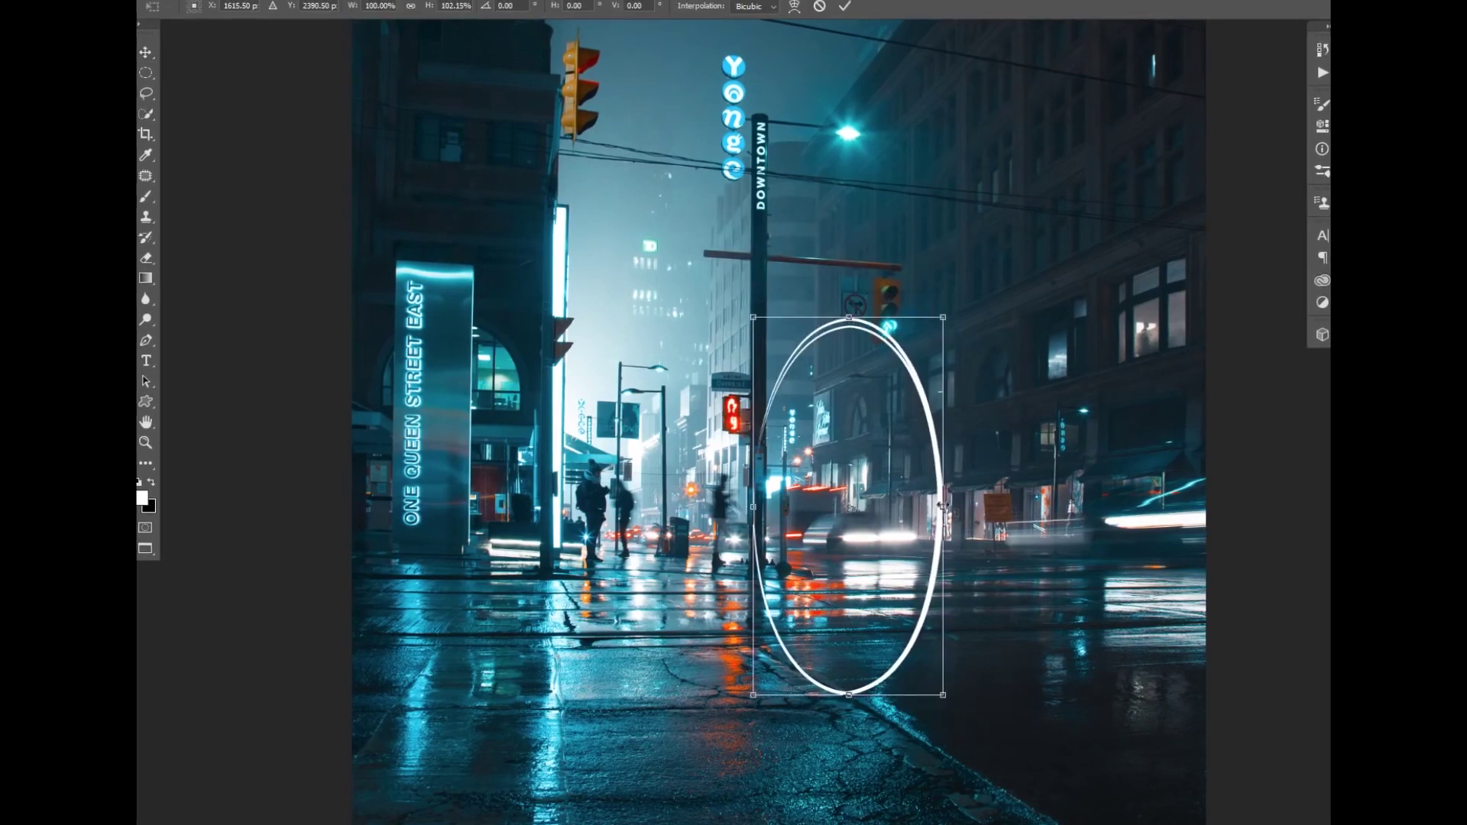
drag(943, 506, 929, 507)
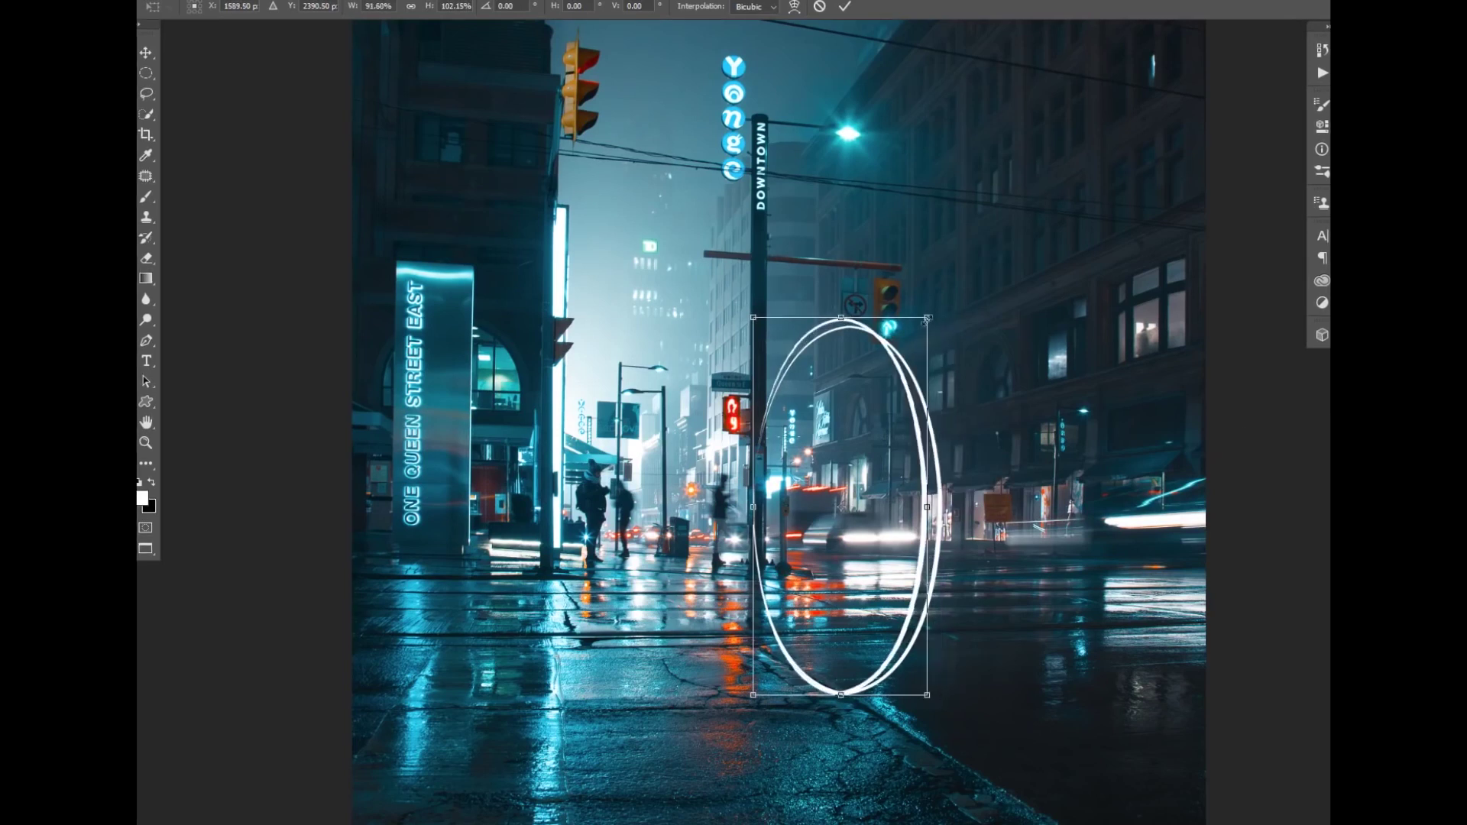
drag(939, 341, 931, 336)
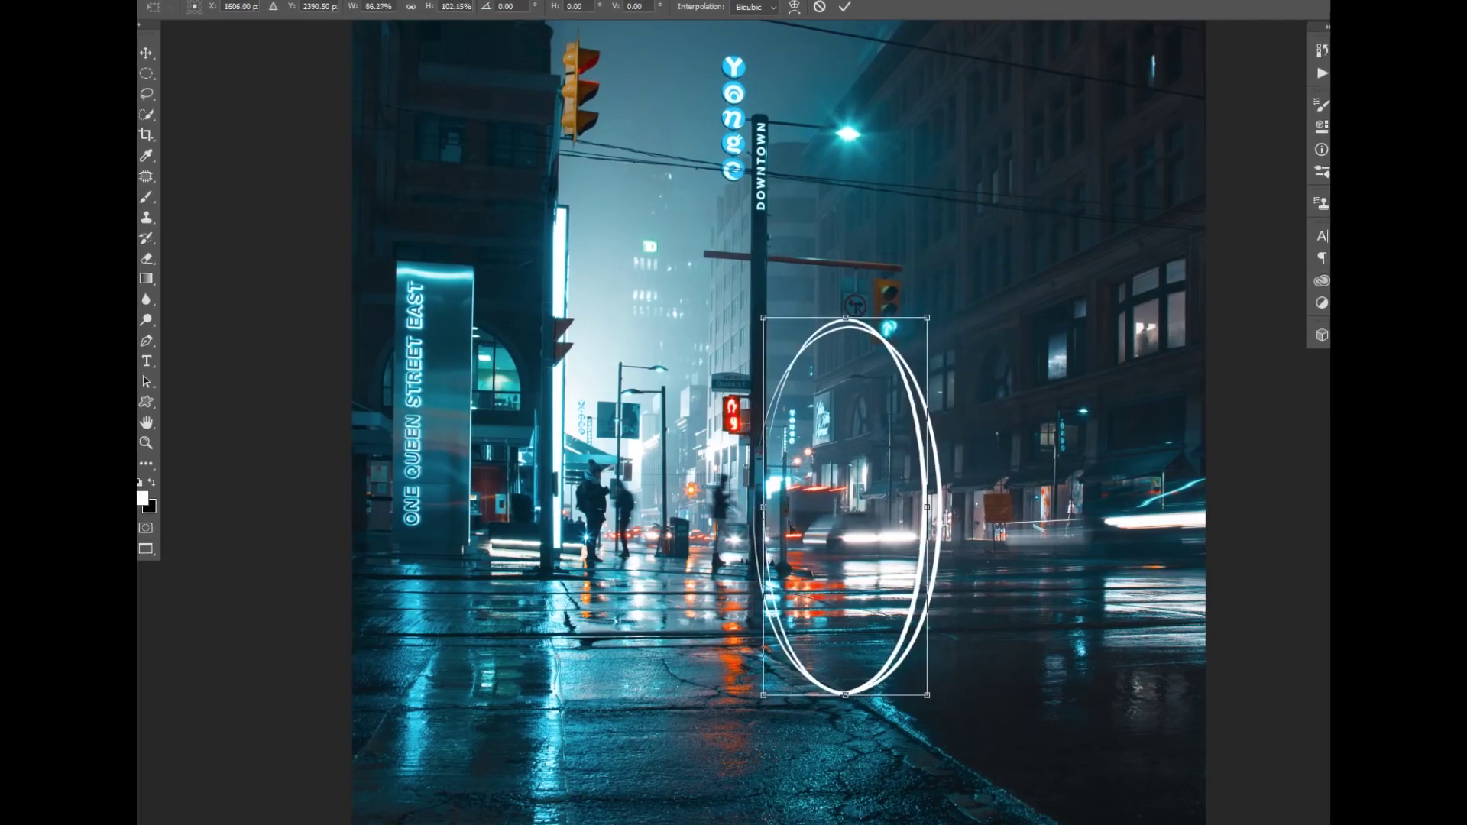
key(Return)
Skew one ring copy, and stretch another taller and wider.
key(ctrl+t)
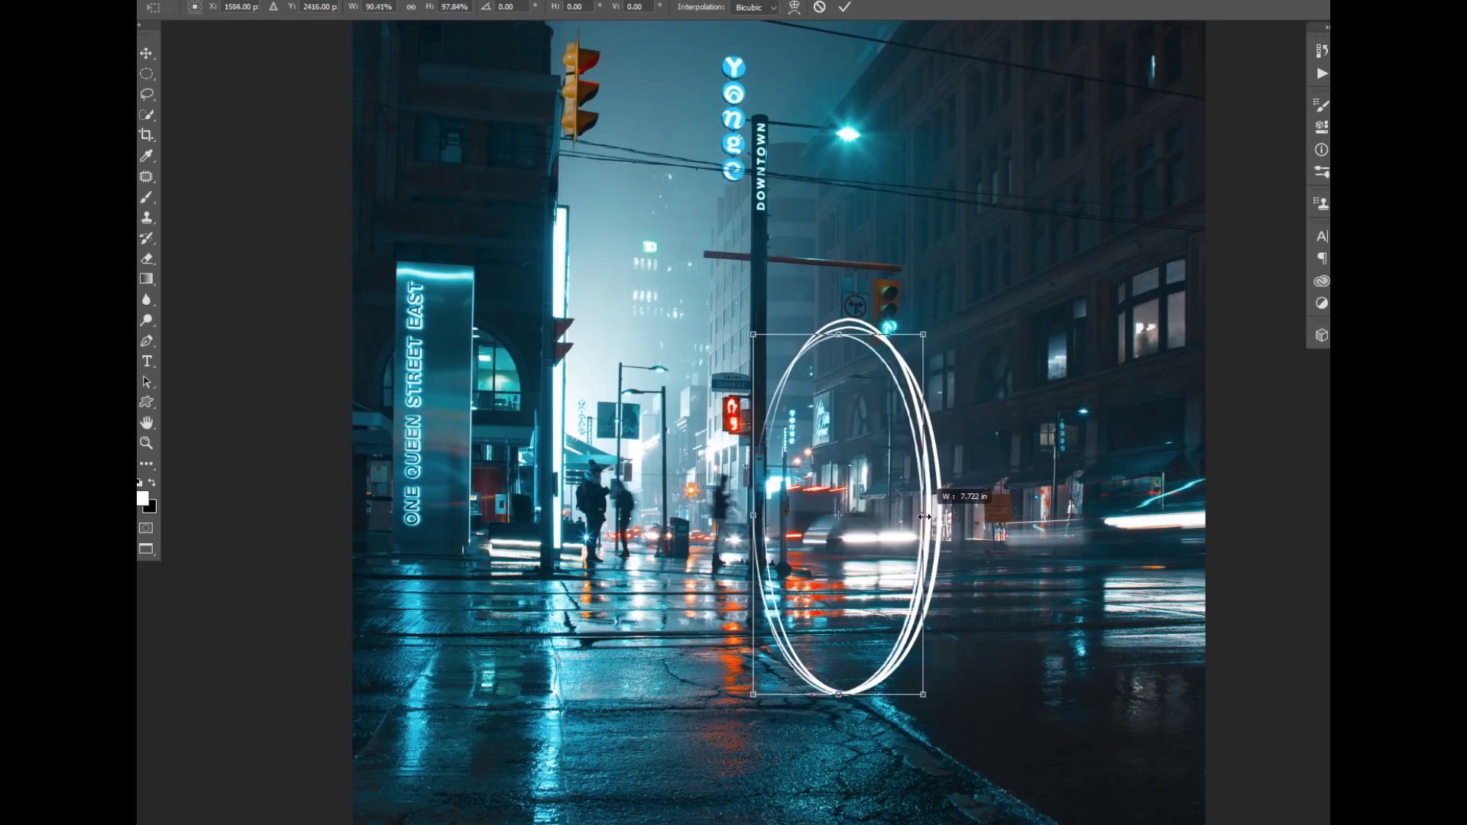
drag(762, 516, 762, 518)
key(Return)
key(ctrl+t)
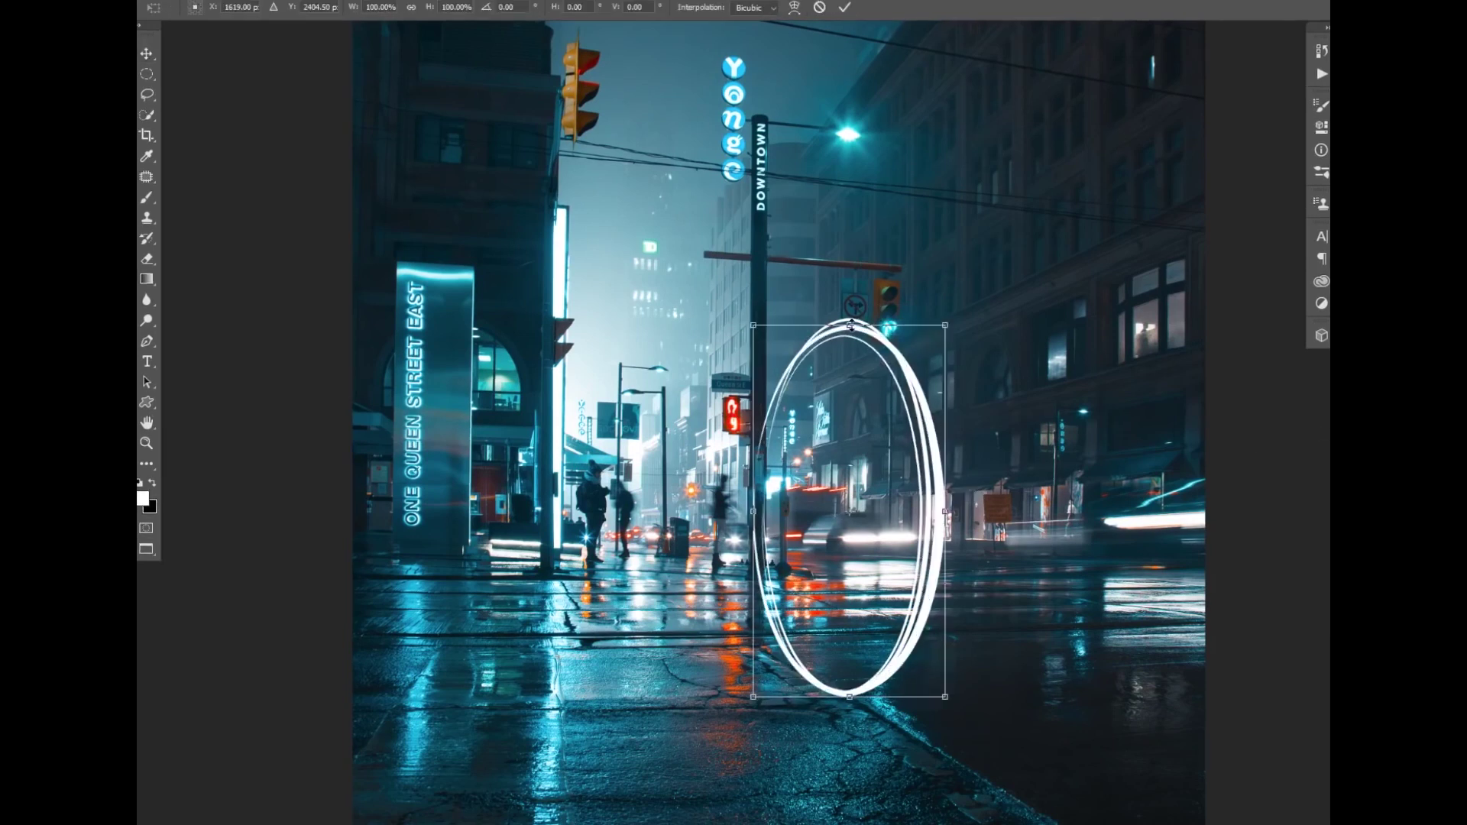
drag(848, 327, 859, 301)
drag(946, 503, 958, 514)
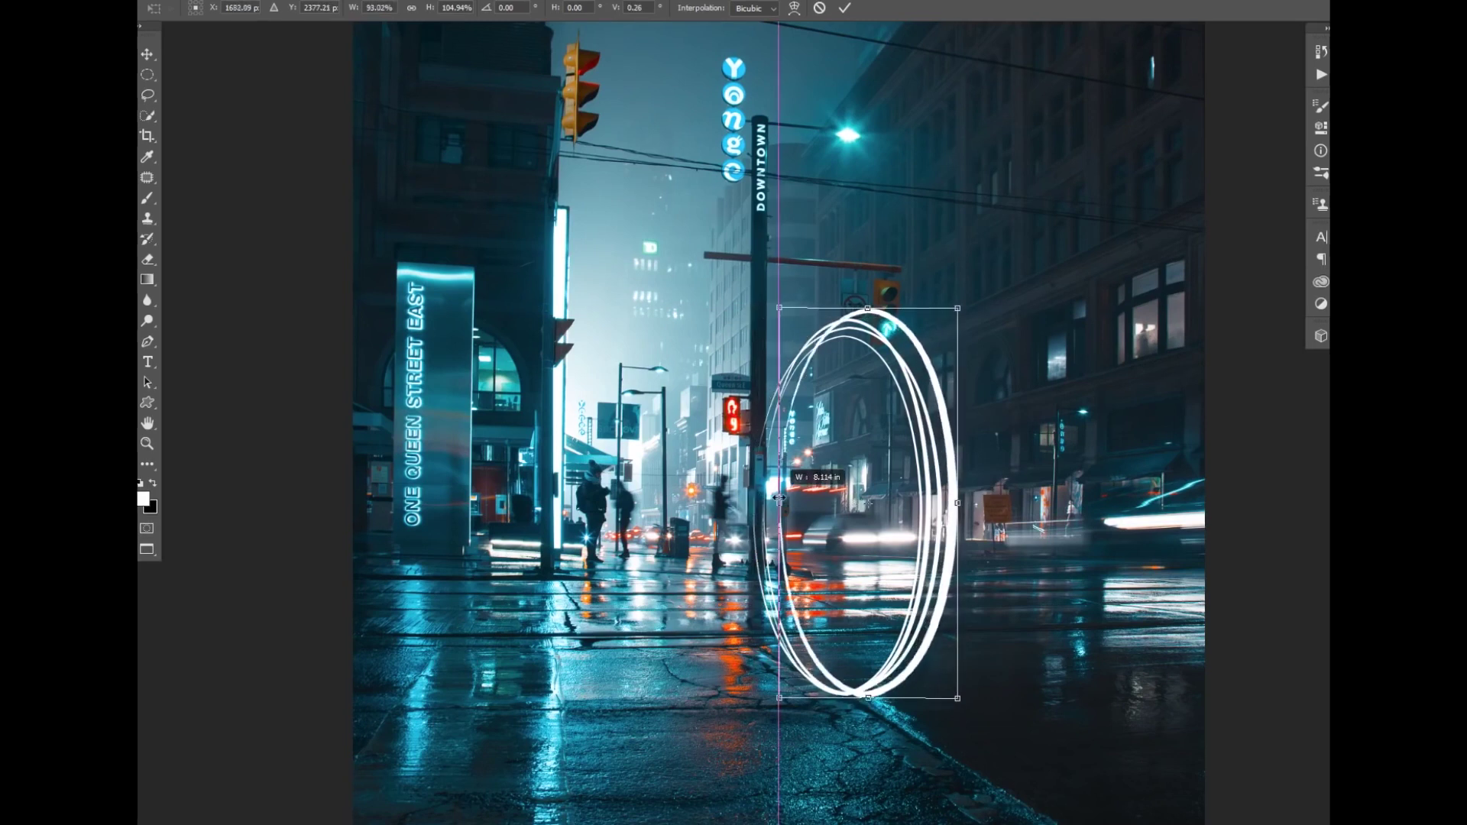
key(Return)
Lower the tops and narrow two more ring copies for varied strands.
key(ctrl+t)
drag(855, 318, 835, 347)
drag(950, 507, 916, 524)
key(Escape)
key(ctrl+t)
drag(847, 325, 847, 343)
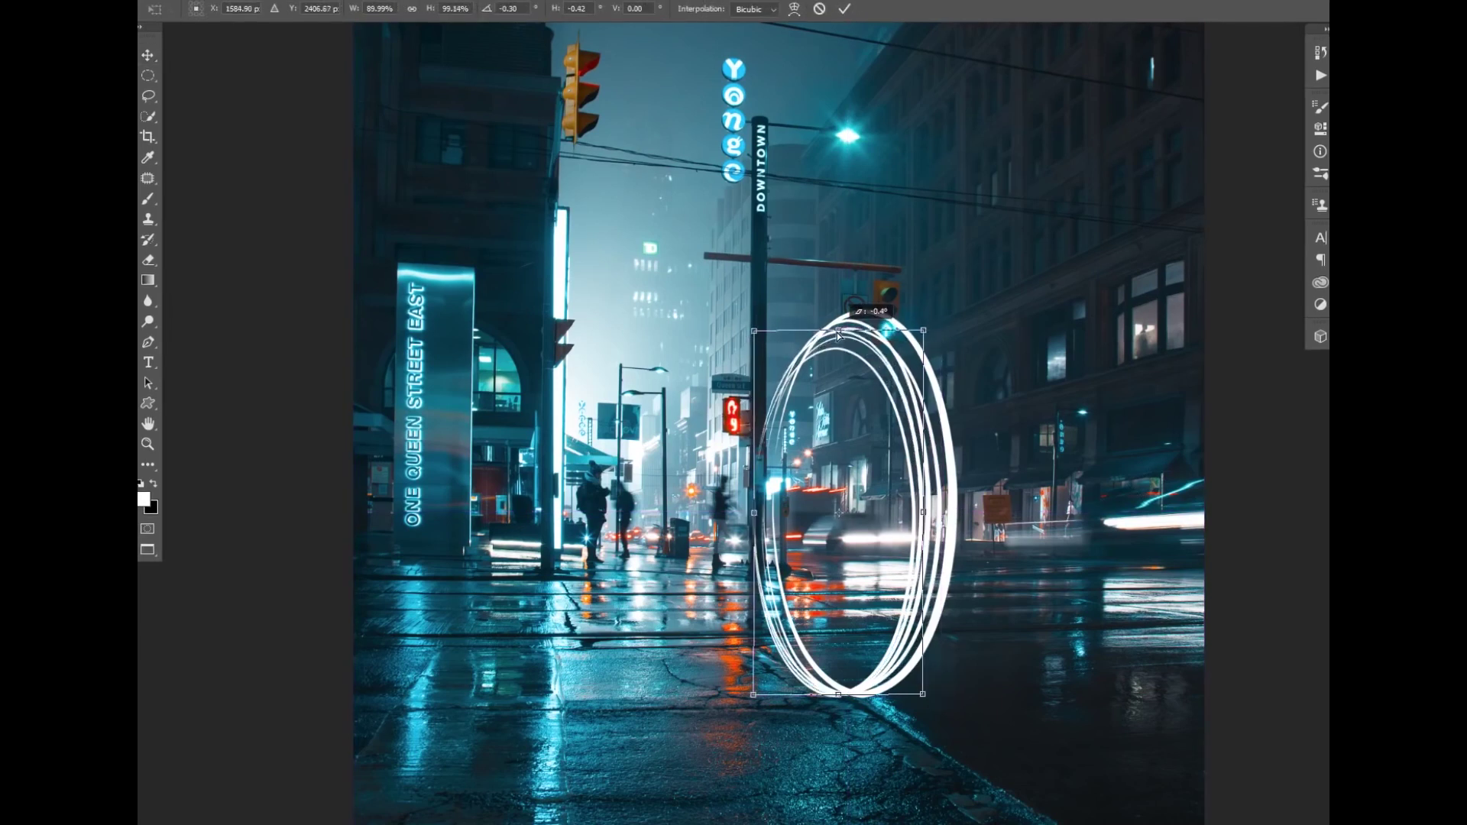
key(Return)
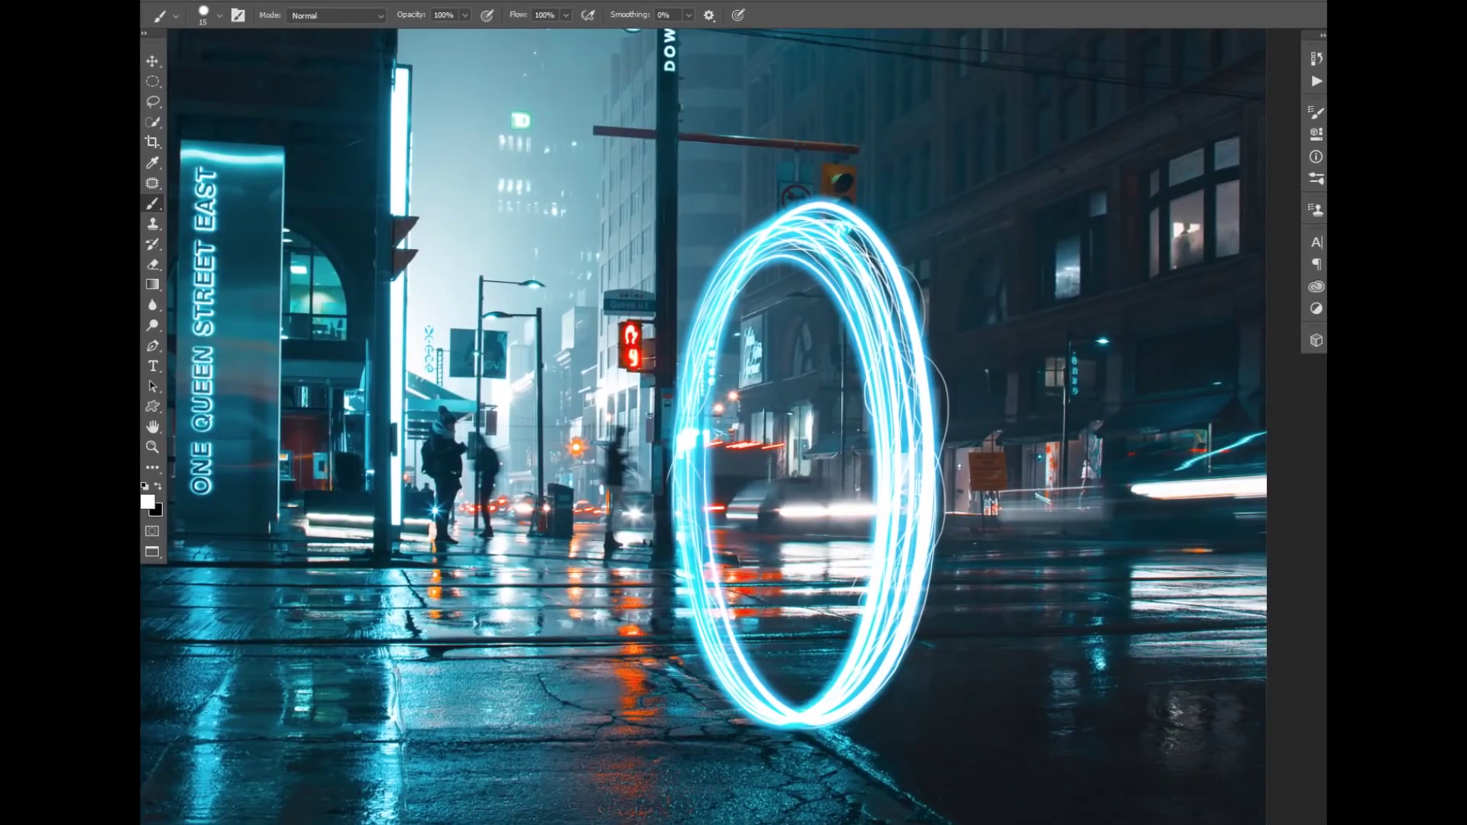
Pick a light-blue colour and a soft, slightly smaller brush for the glow.
alt+click(726, 321)
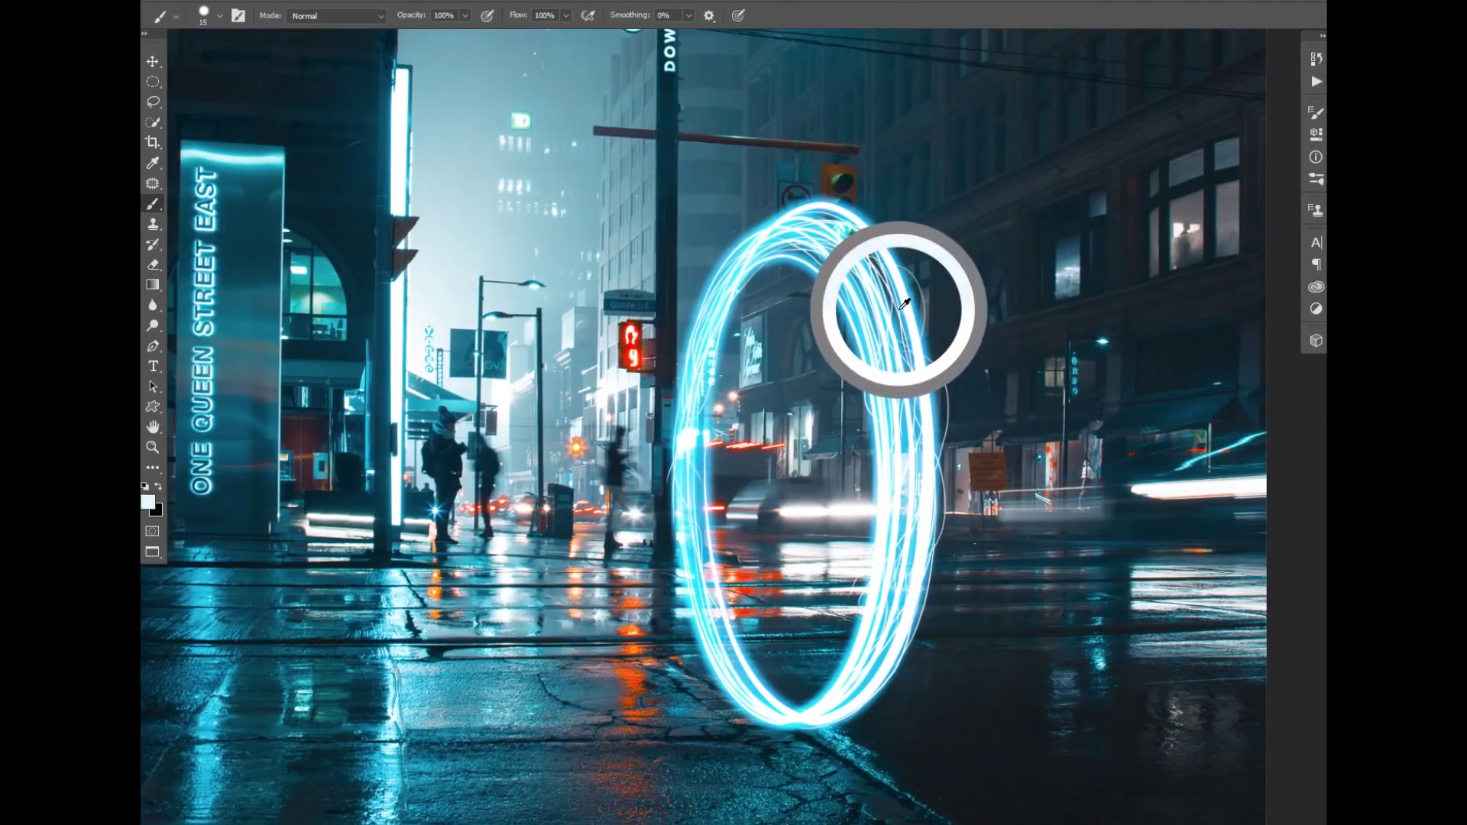
right_click(840, 340)
drag(958, 376, 940, 375)
key(Return)
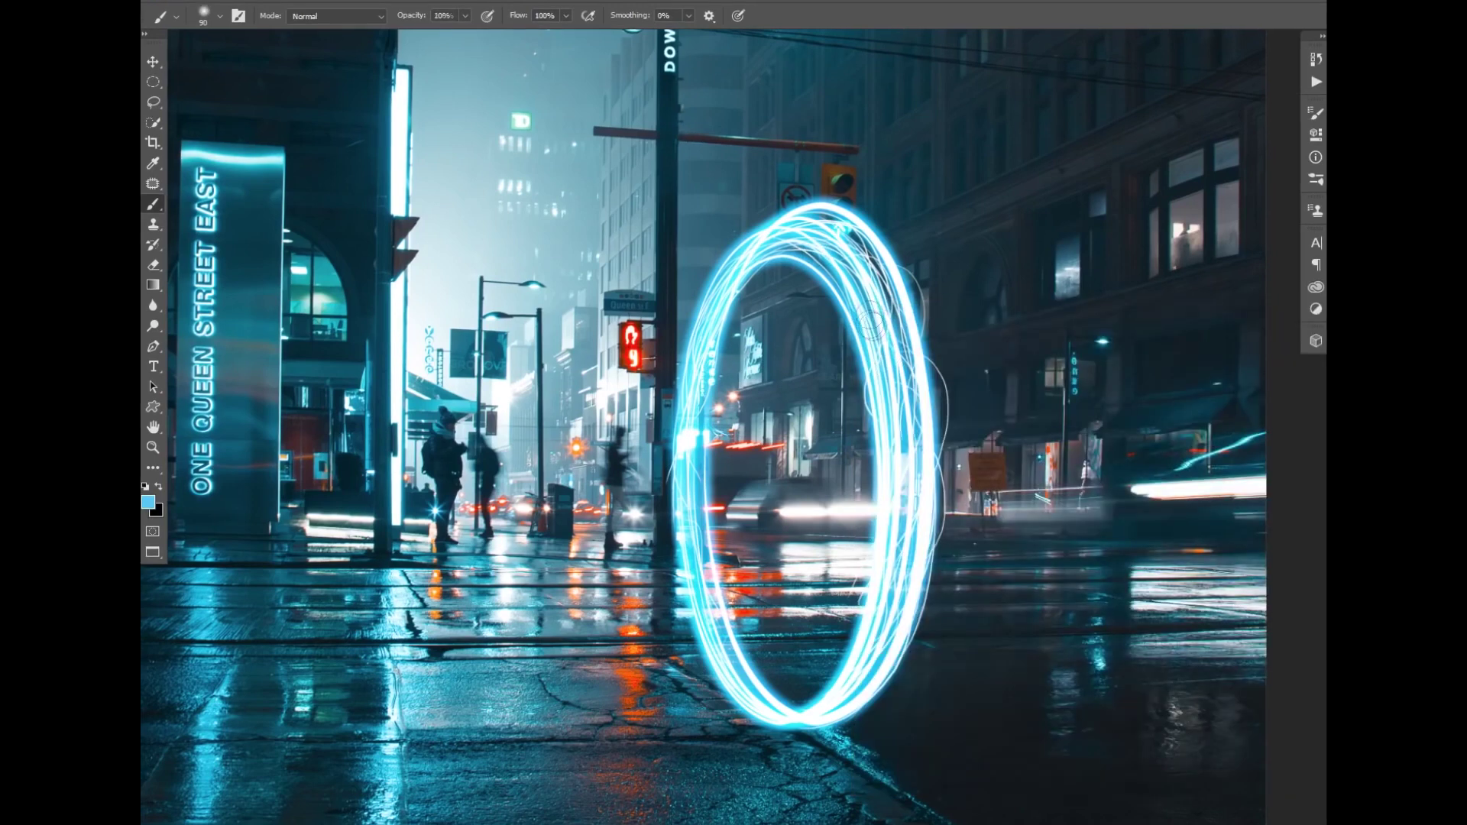
key(bracketleft)
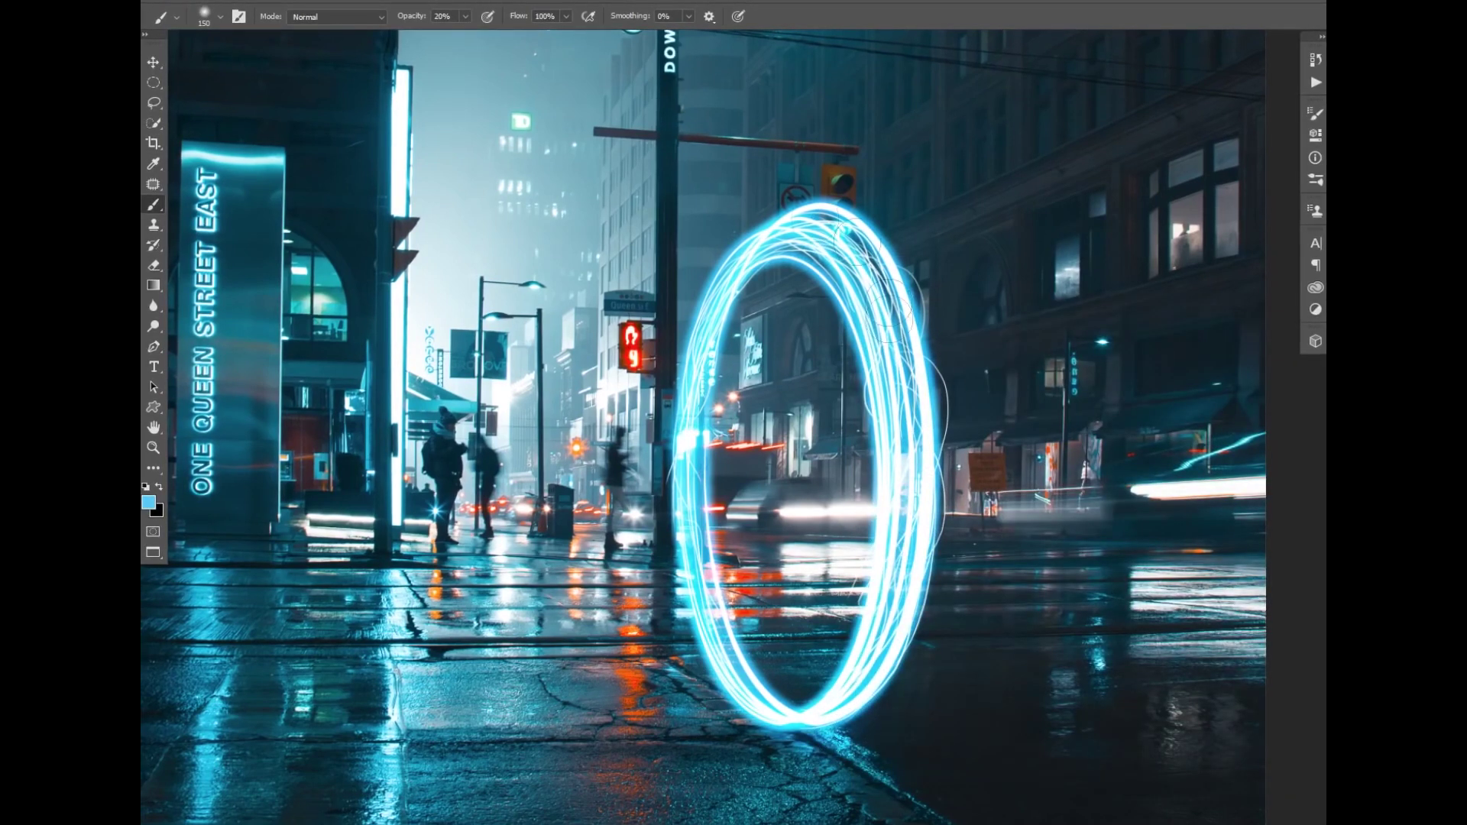
key(ctrl+minus)
key(ctrl+minus)
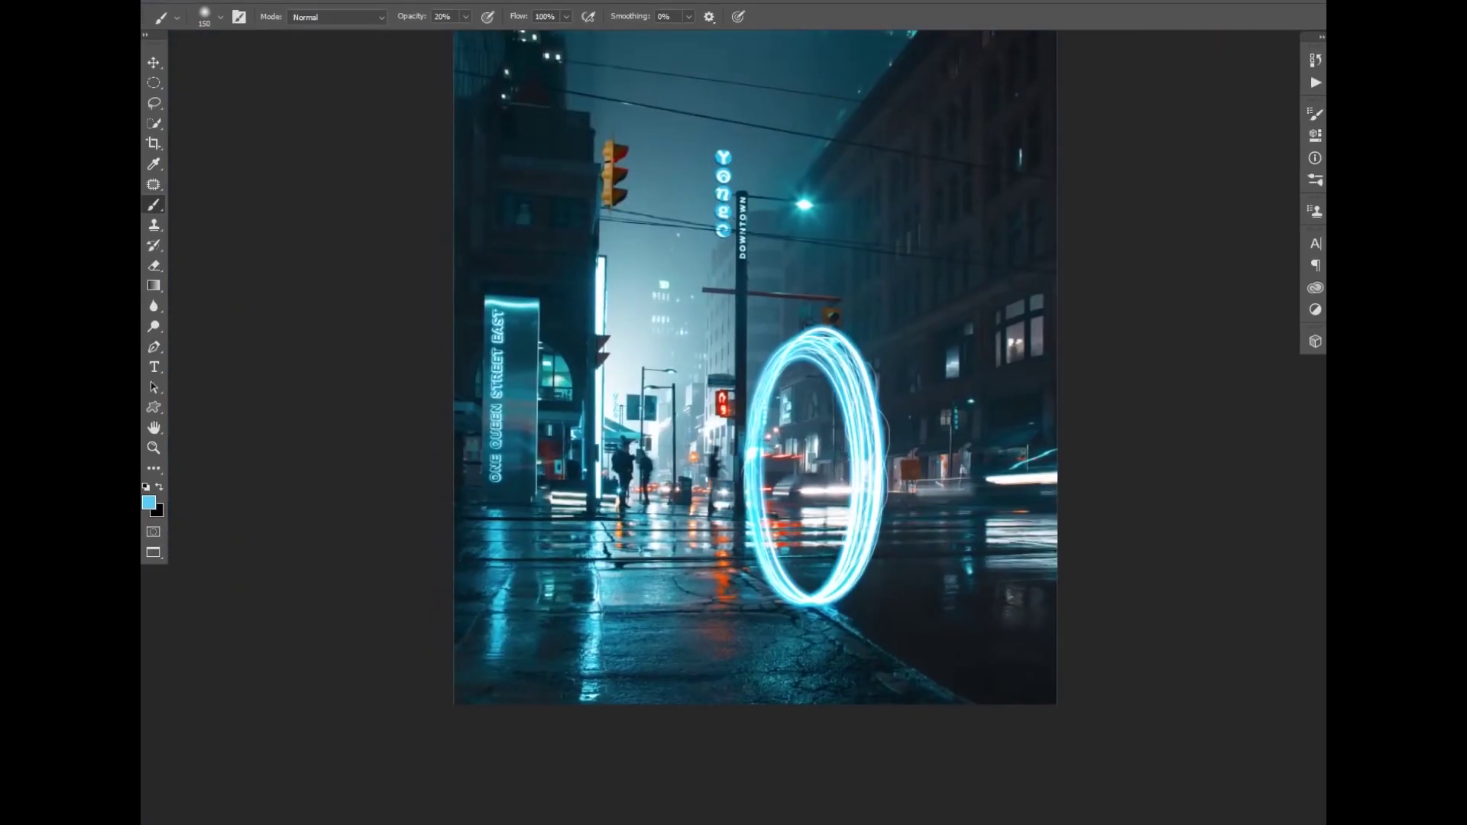
Move the glowing ring higher and enlarge it with Free Transform.
key(v)
drag(855, 466, 855, 413)
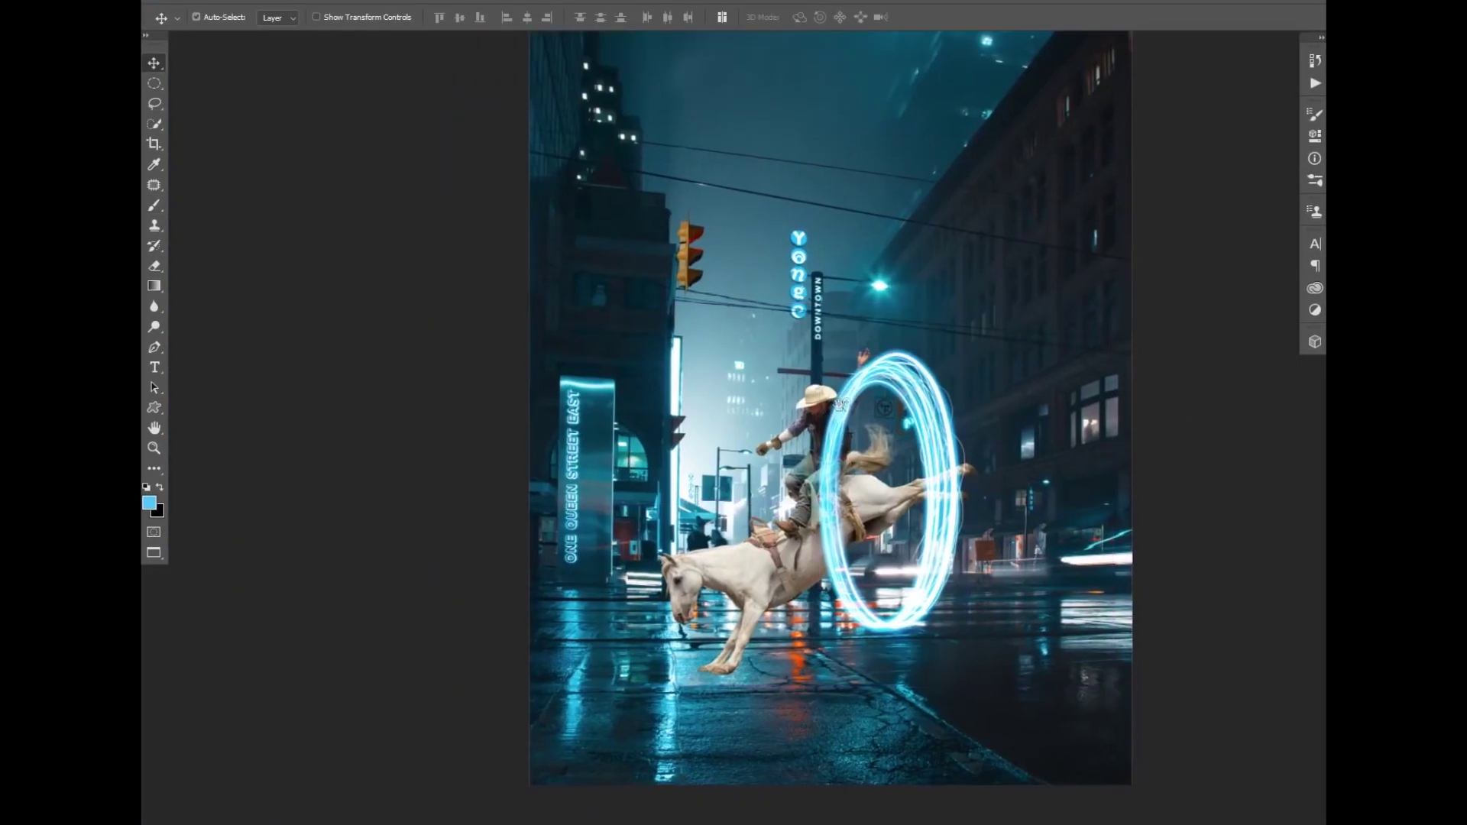
key(ctrl+minus)
key(ctrl+t)
drag(903, 347, 915, 309)
drag(906, 405, 906, 381)
key(Return)
key(ctrl+plus)
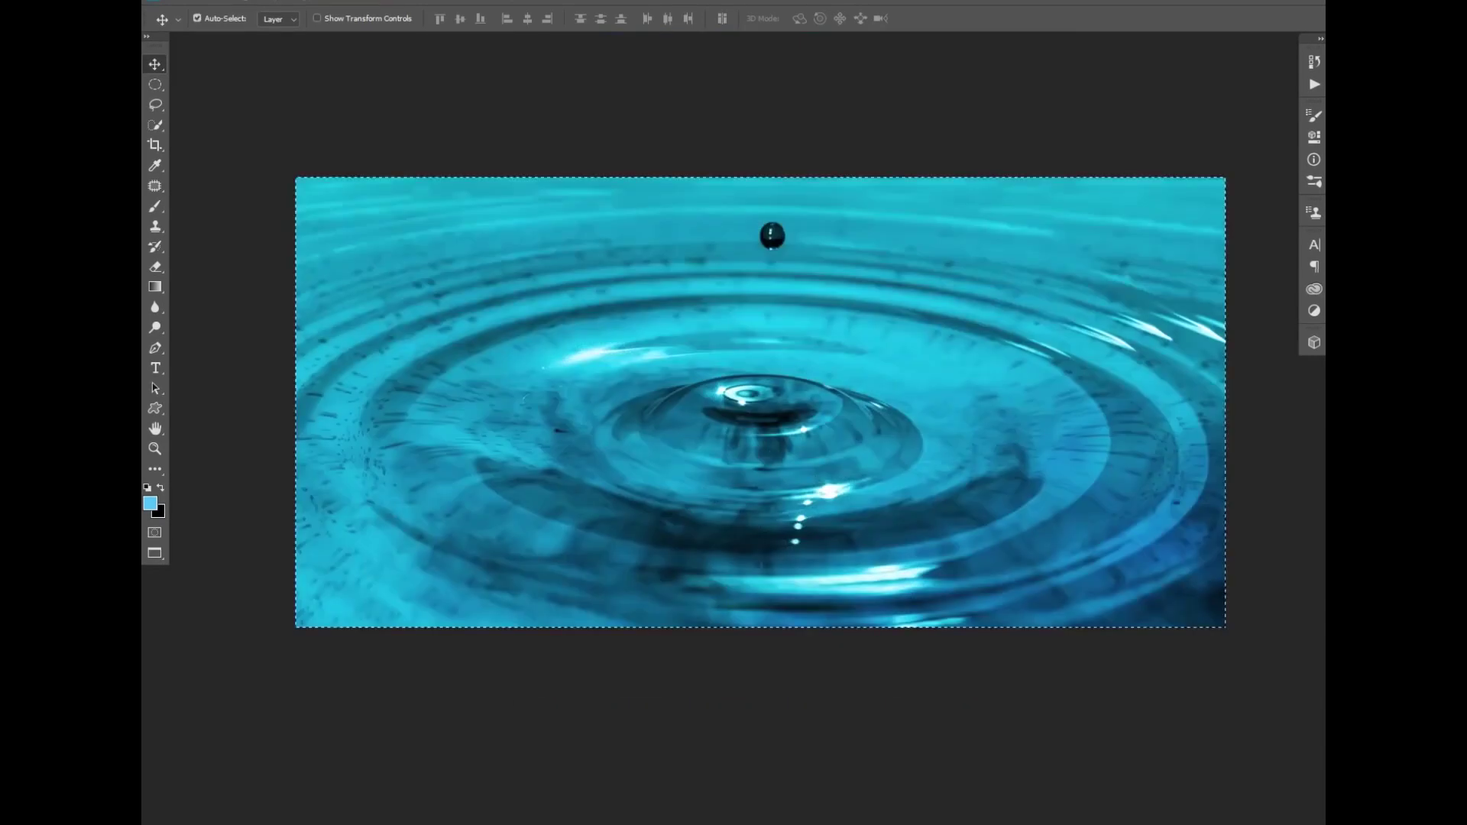
Copy the water ripple image and paste it into the street scene.
key(ctrl+c)
key(ctrl+Tab)
key(ctrl+v)
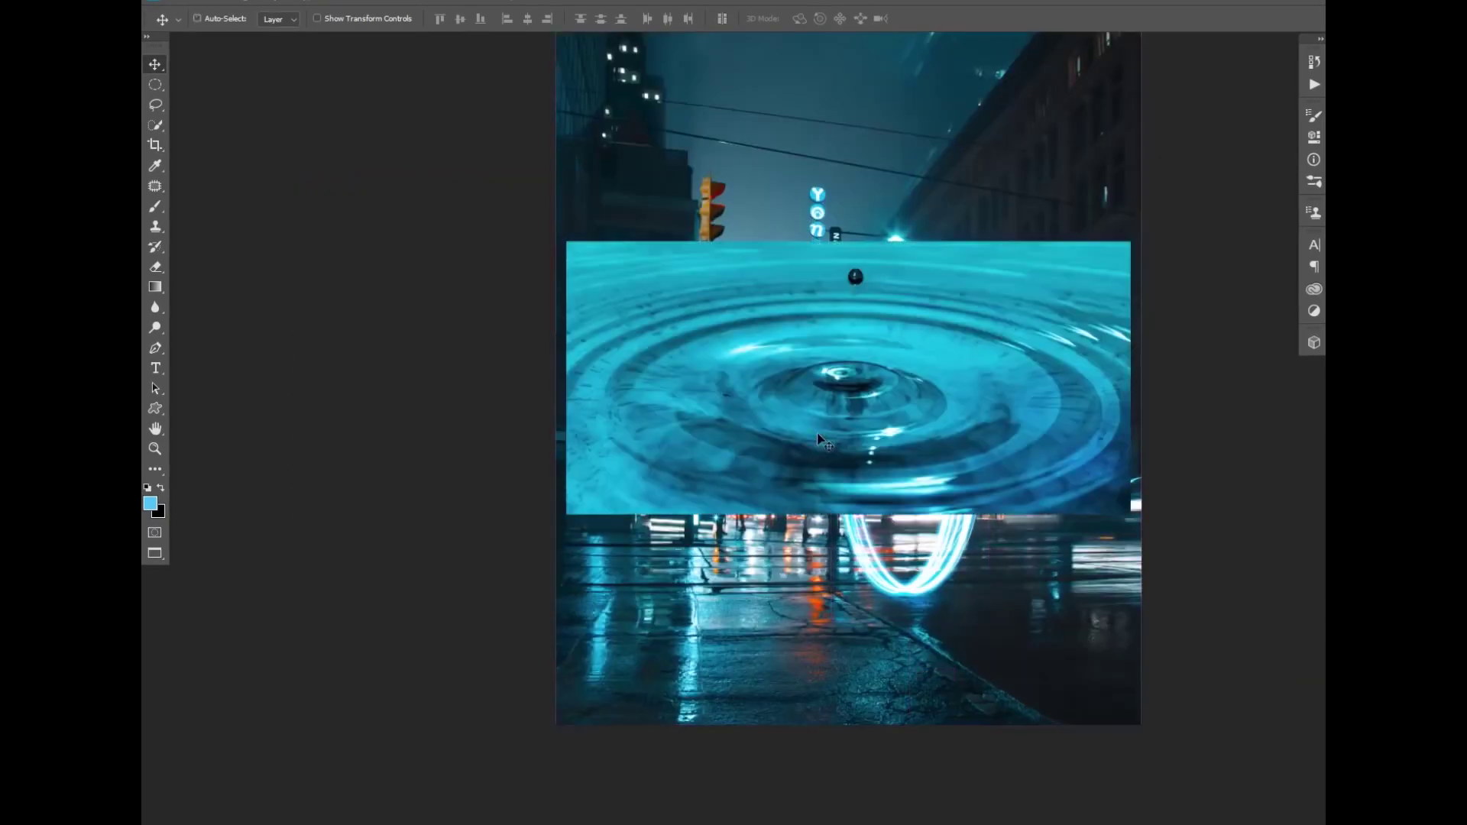
Shrink and fit the water ripple image inside the light ring.
key(ctrl+t)
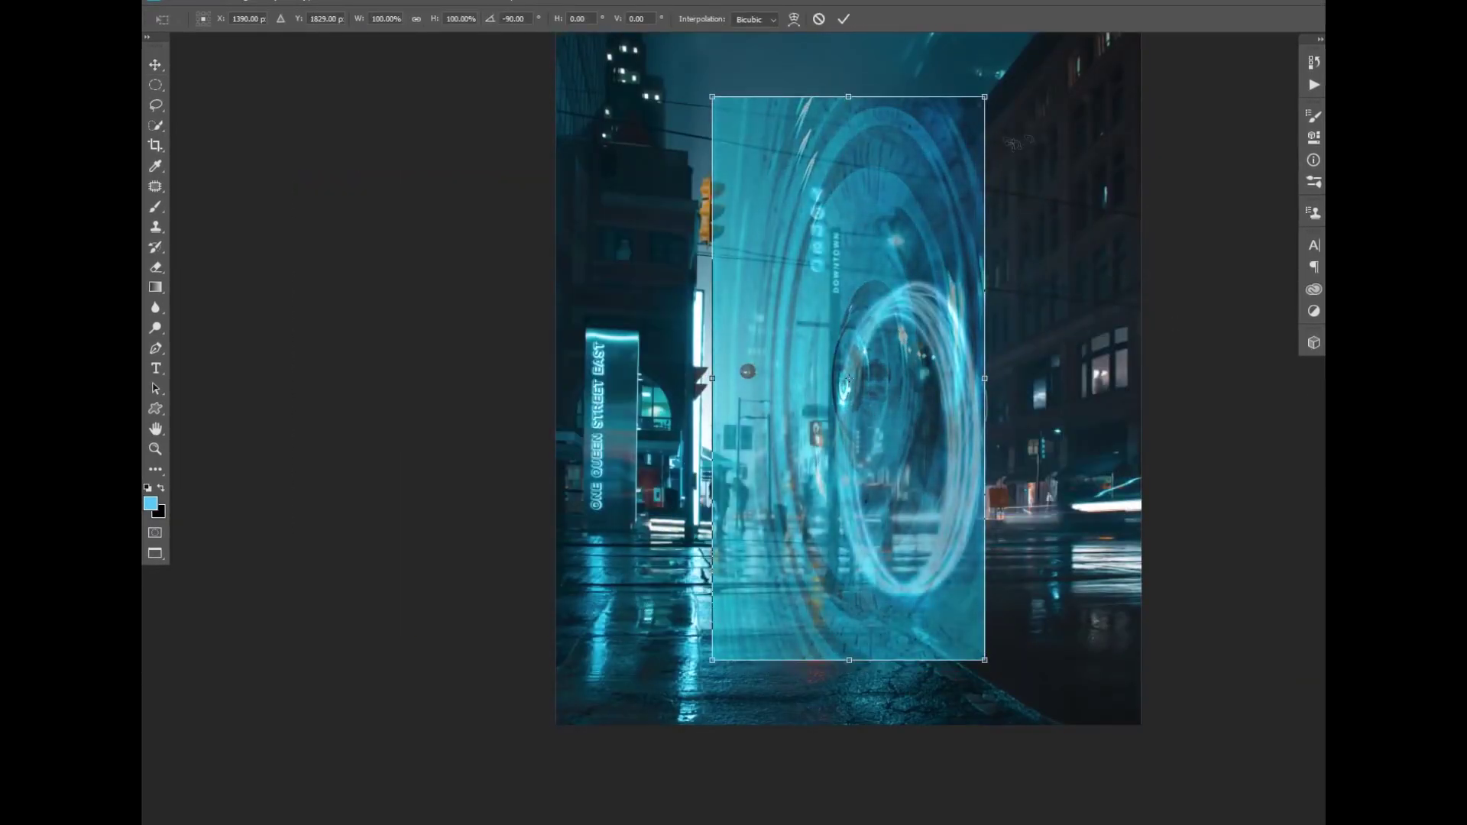
drag(713, 97, 812, 284)
drag(942, 548, 925, 527)
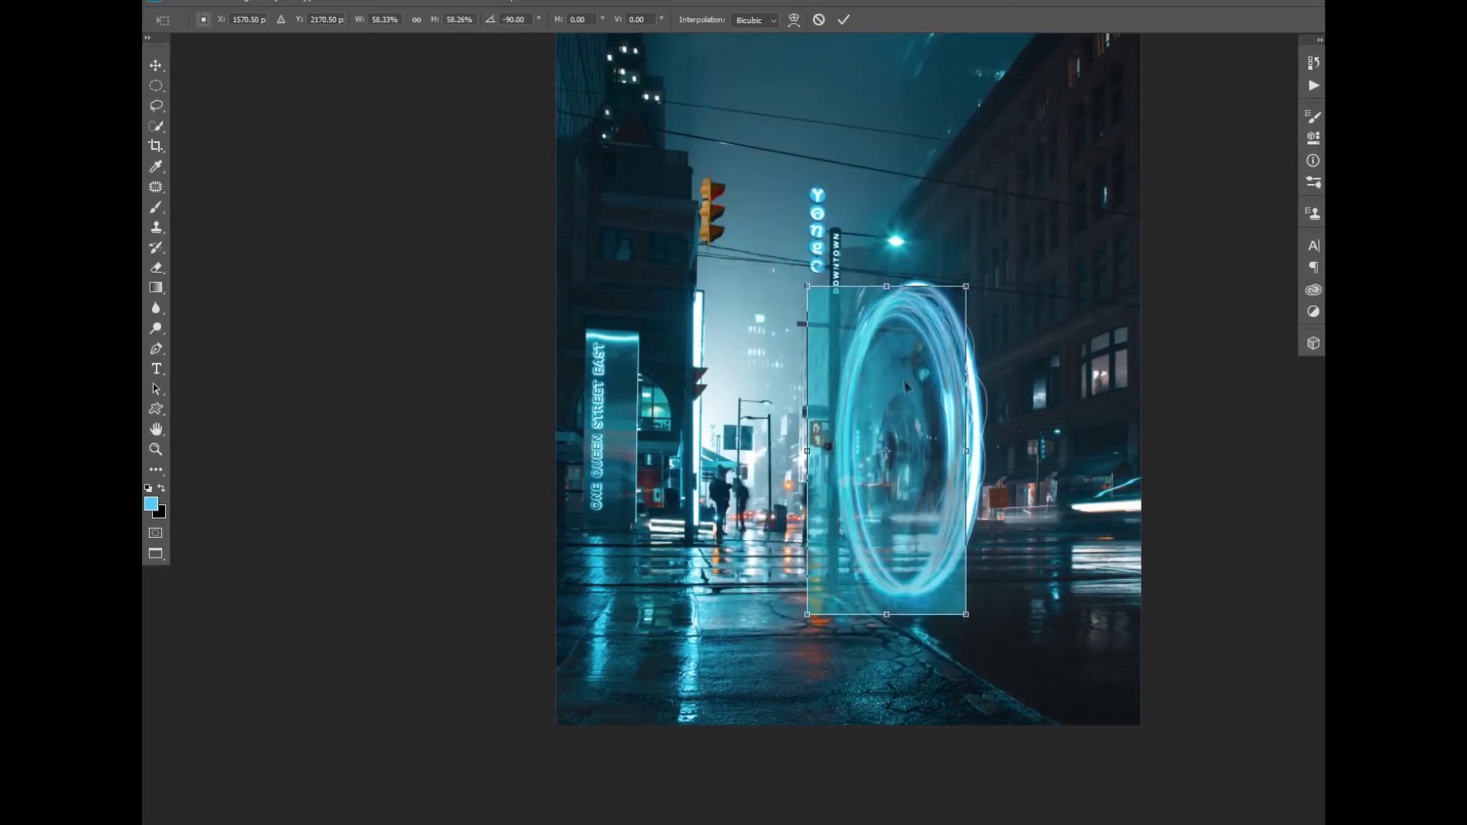
key(Return)
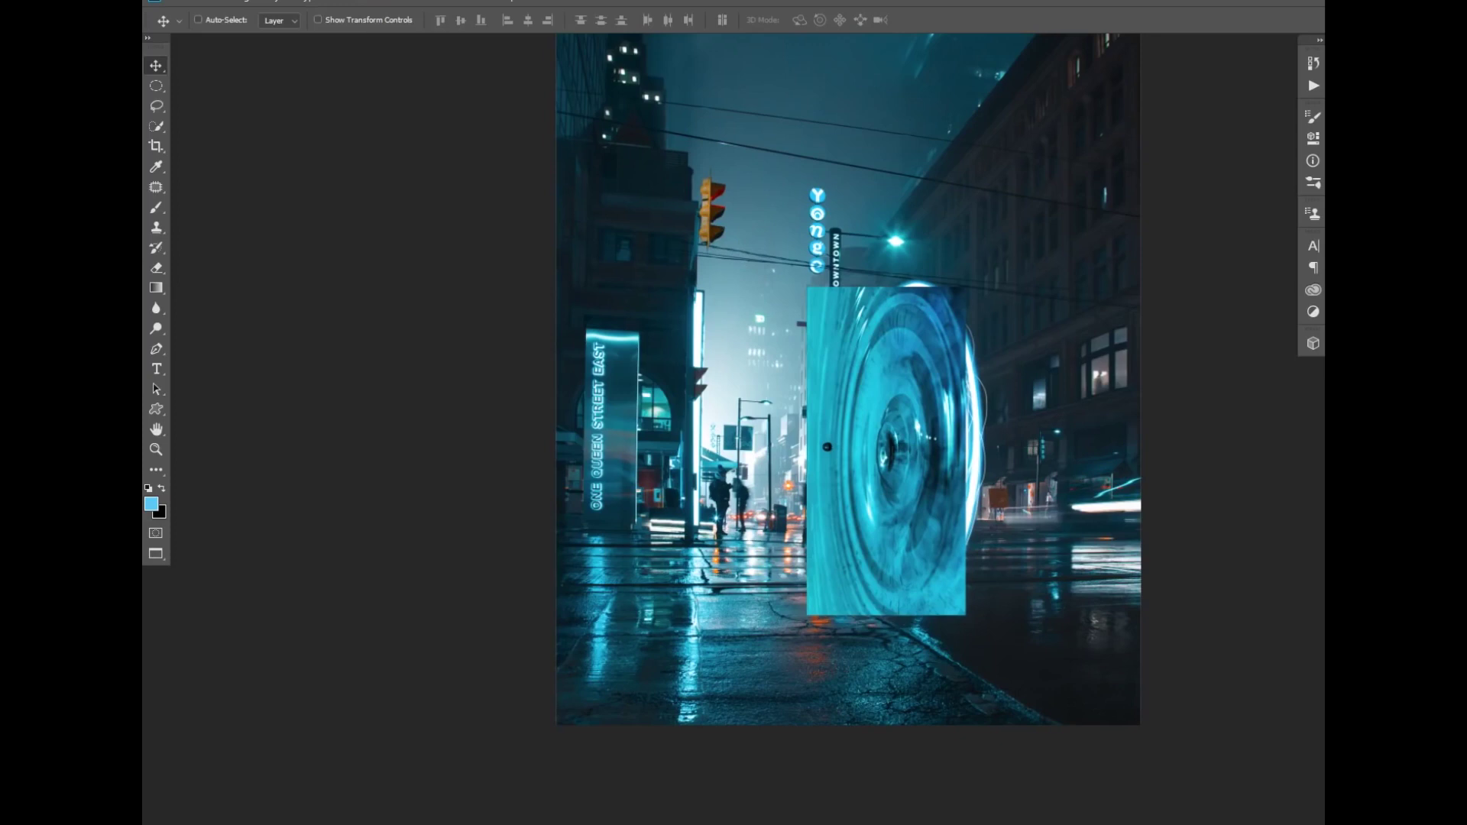
Blend the water layer into the street and paint the swirl inside the ring.
key(d)
key(b)
right_click(898, 302)
key(Escape)
key(x)
drag(900, 395, 911, 371)
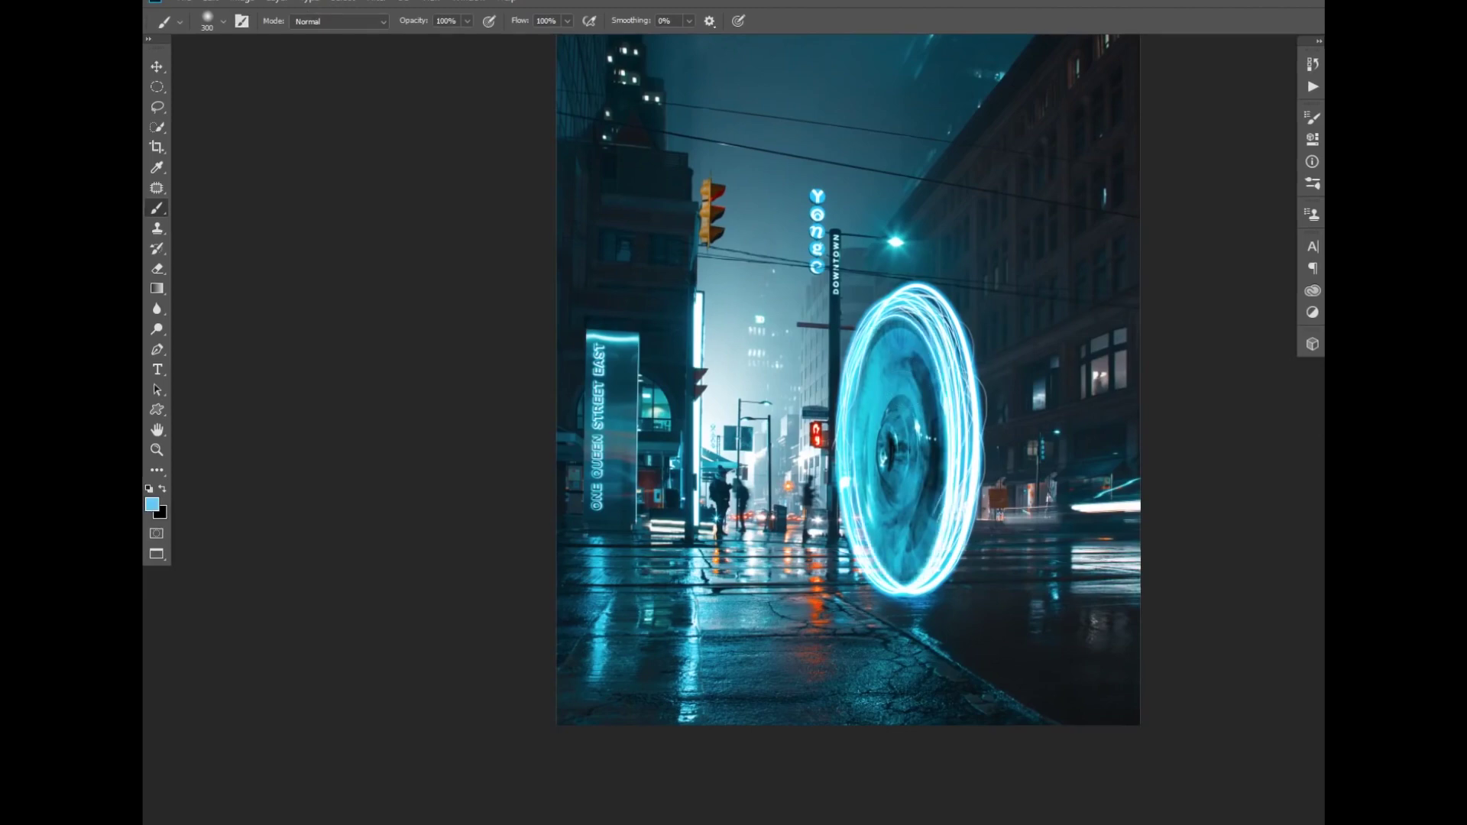
Paint cyan glow over the ring's interior, including its upper-left, then fit the photo in view.
key(ctrl+plus)
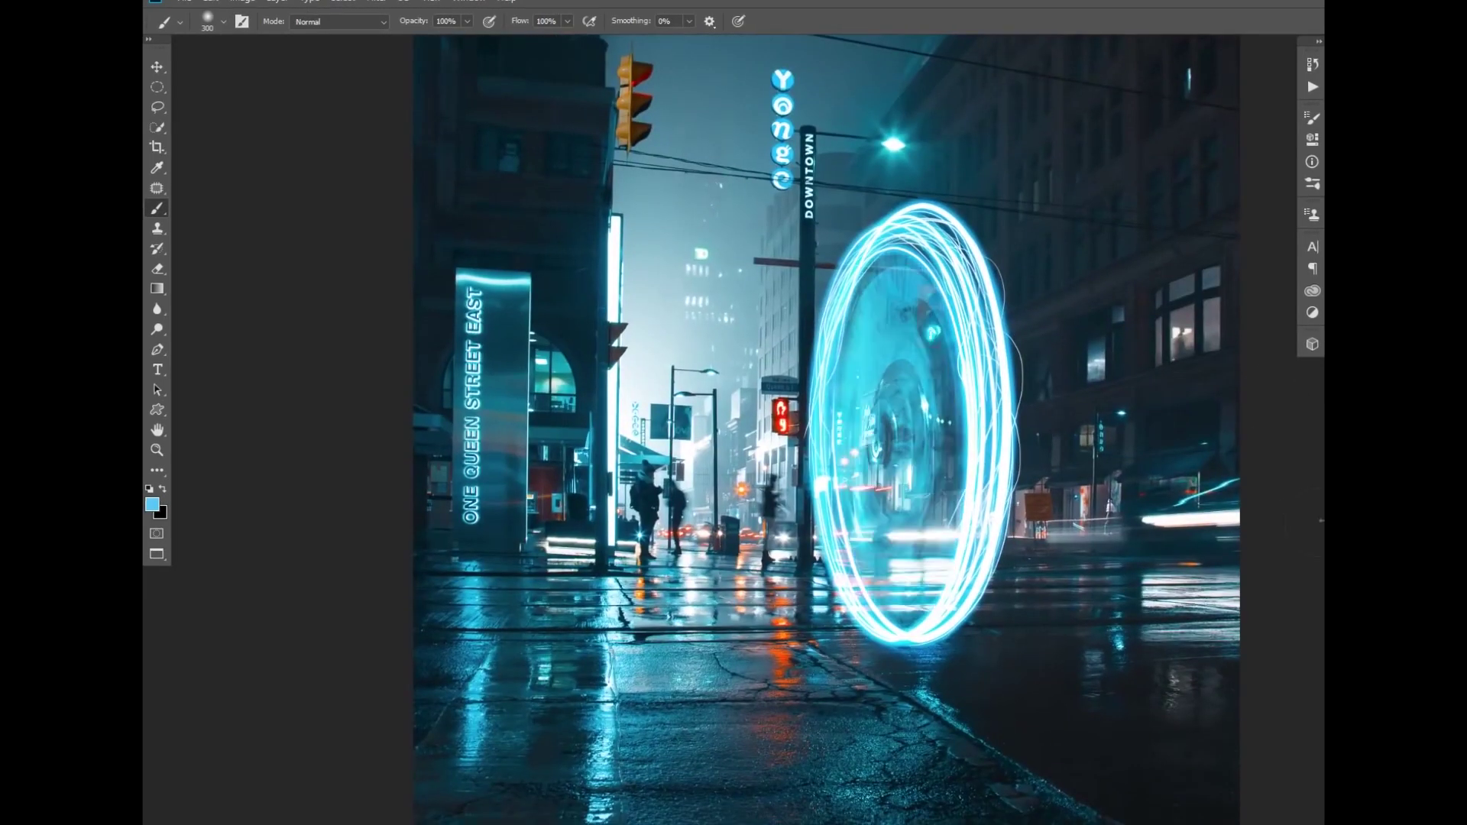
drag(902, 321, 902, 551)
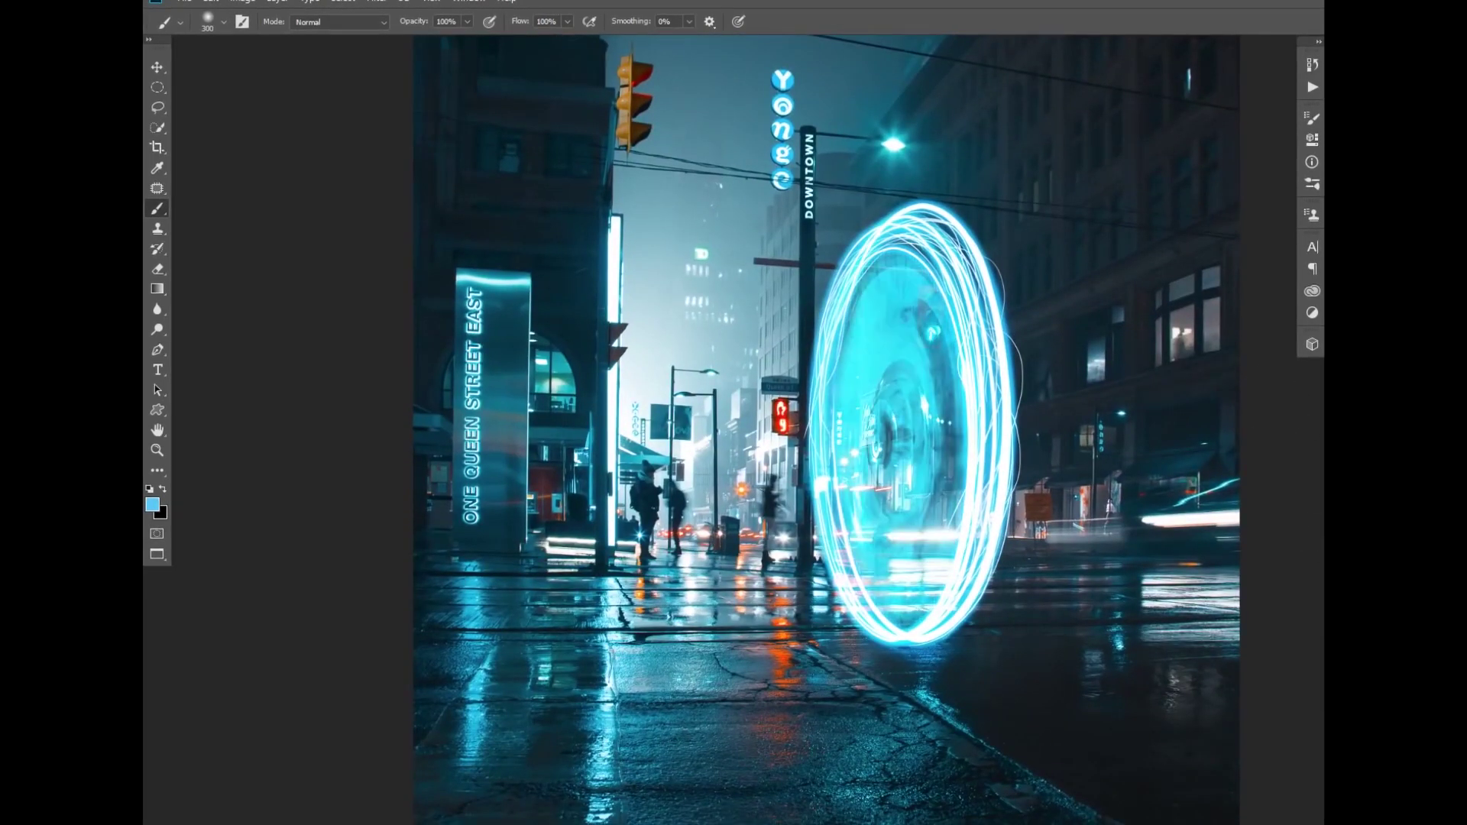
drag(879, 305, 879, 451)
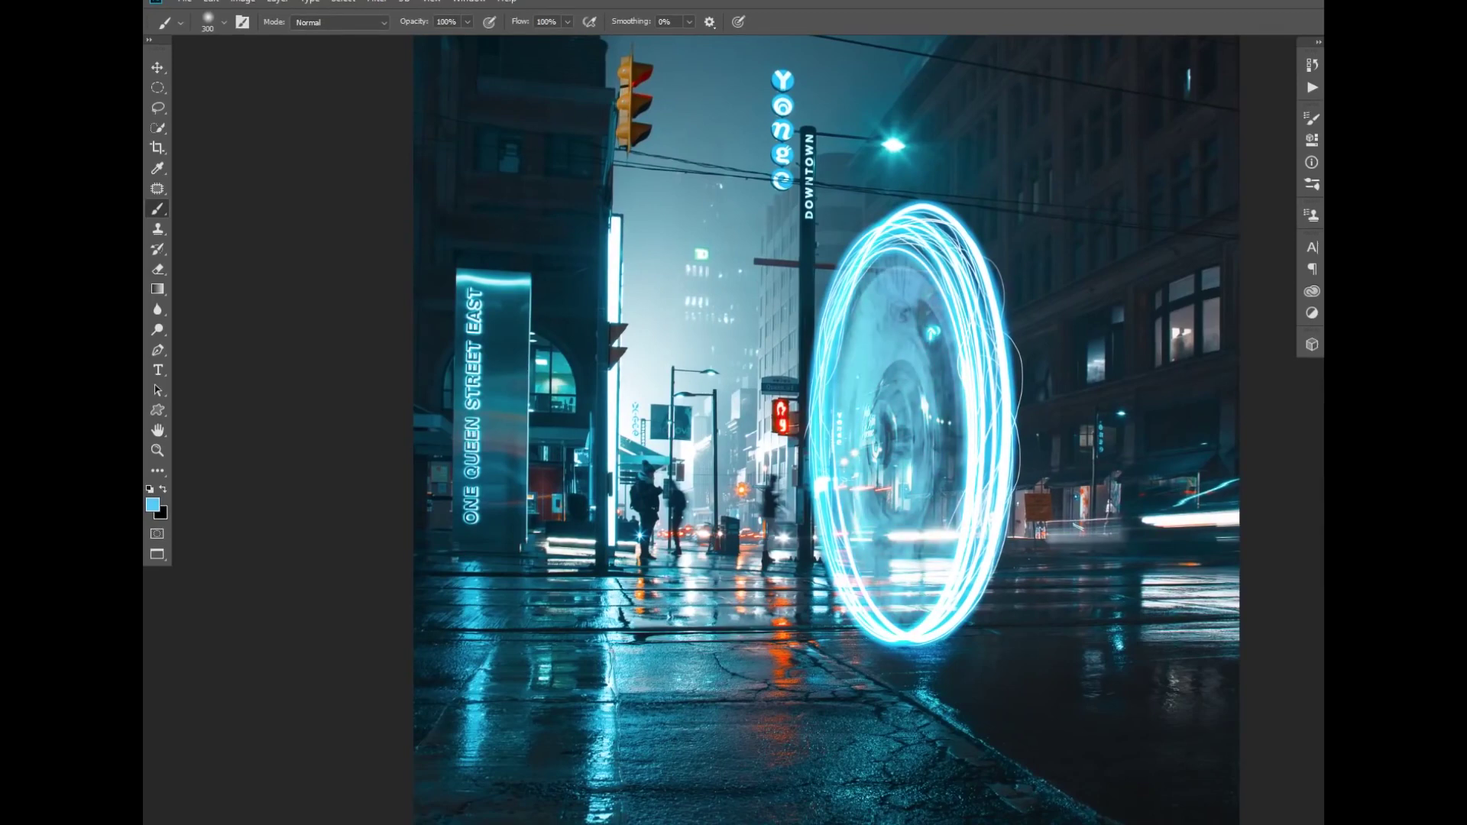
key(ctrl+minus)
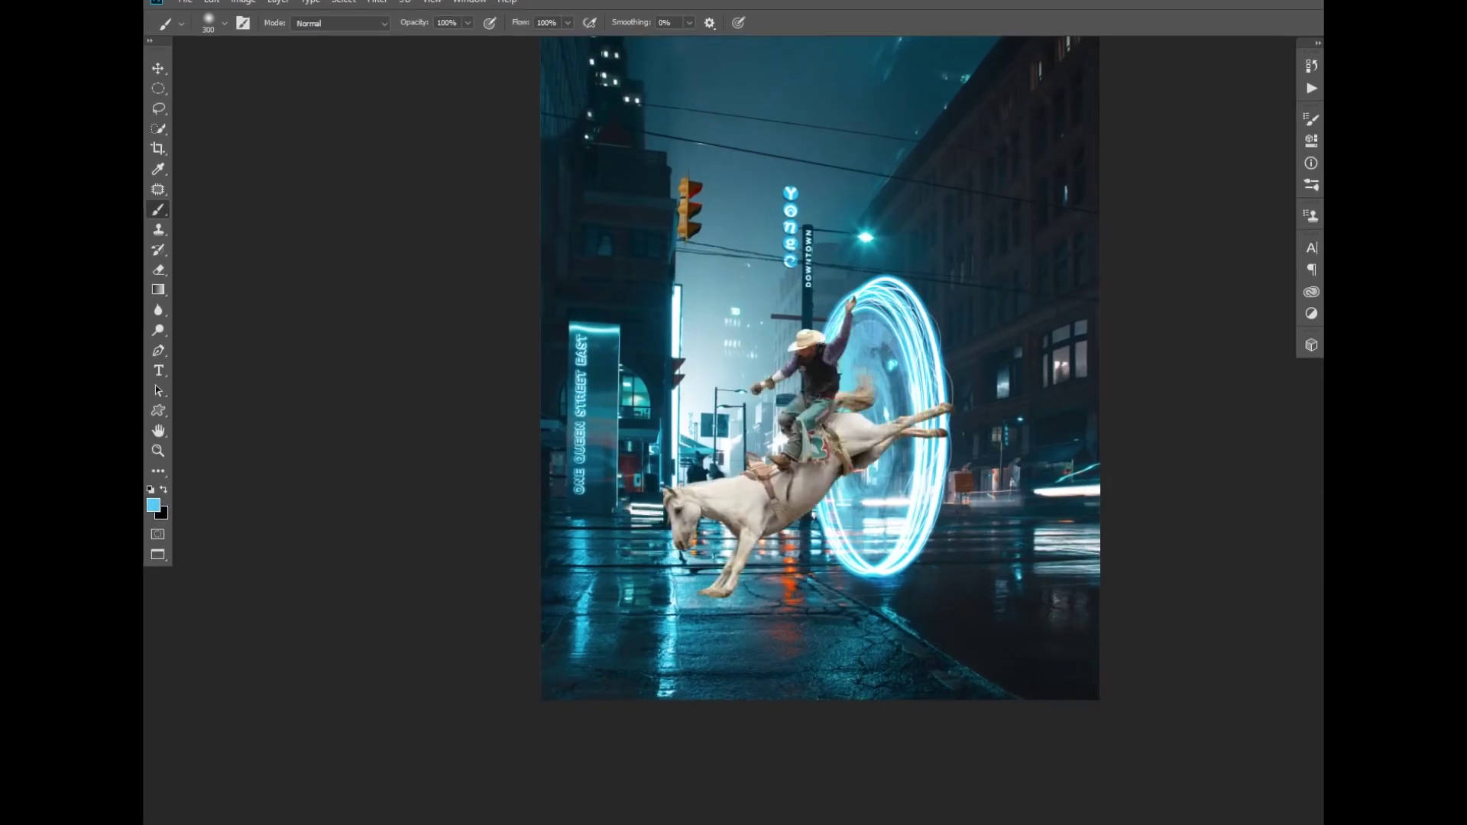
Shift the horse and rider into position and set up a soft black brush.
drag(734, 489, 797, 486)
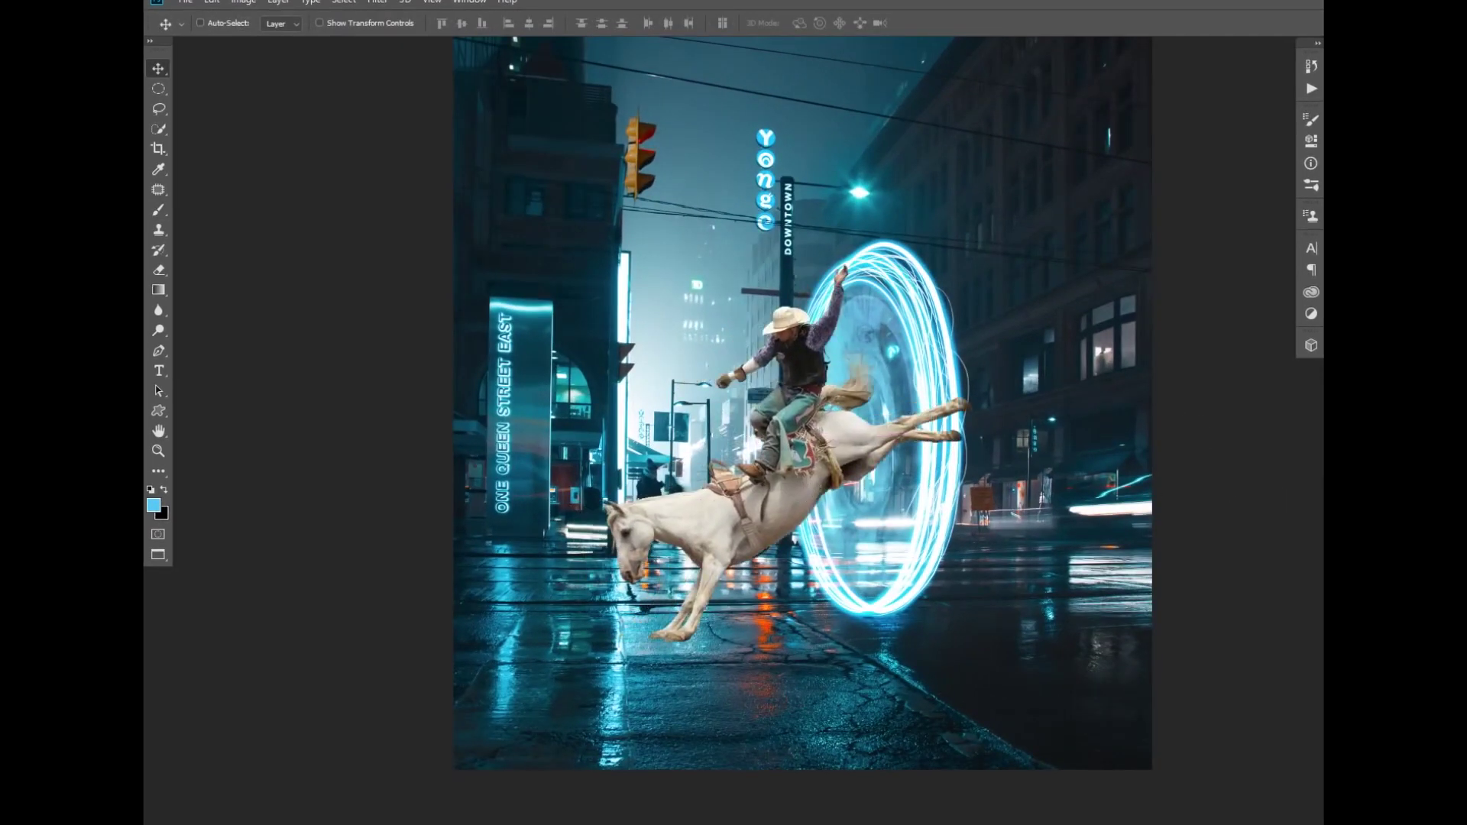
key(b)
right_click(940, 390)
key(Escape)
key(x)
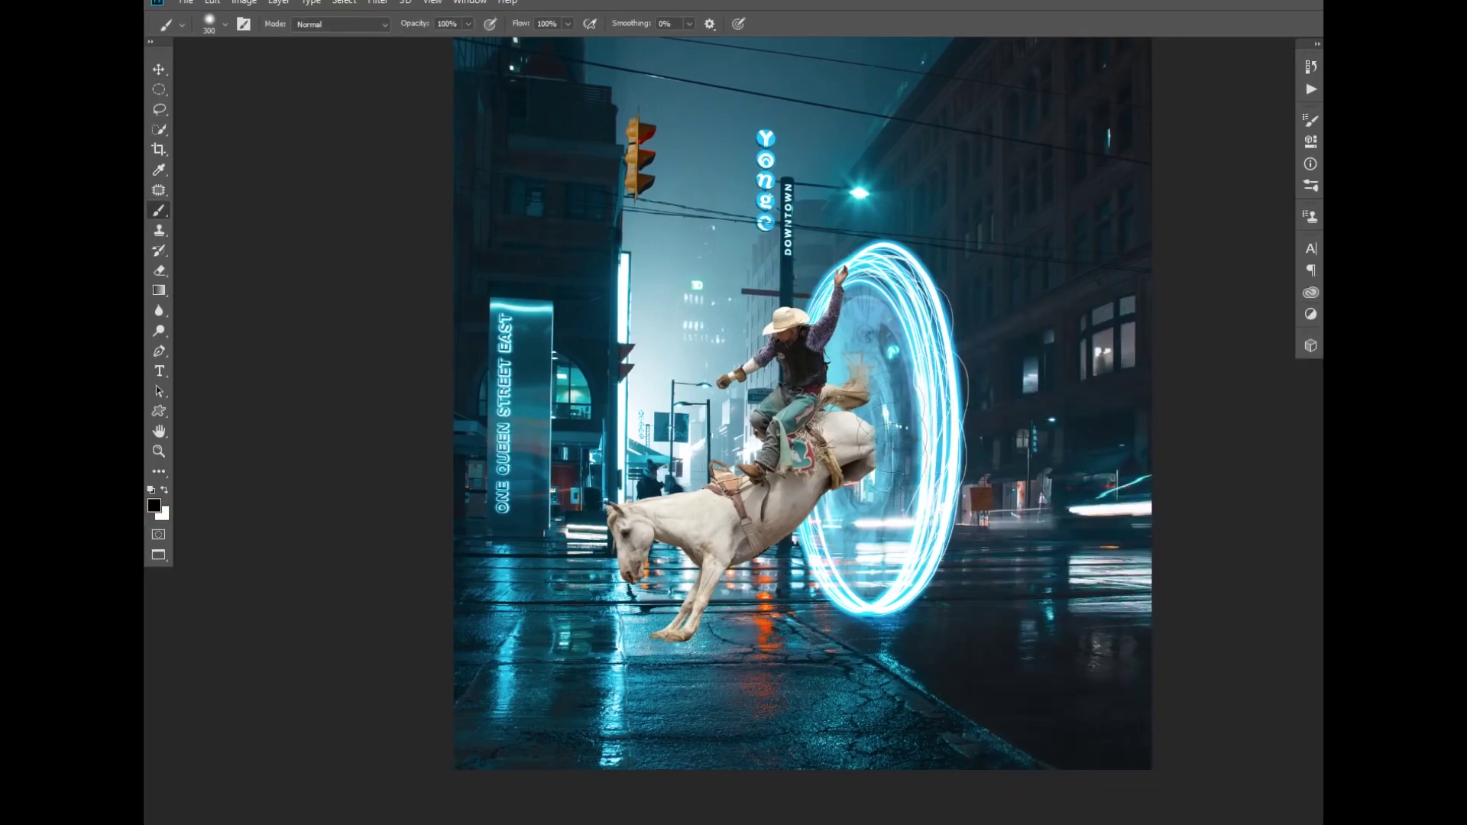
Mask away the portal glow over the hind hooves, tail and rump.
drag(944, 428, 872, 405)
scroll(851, 413, up, 2)
key(bracketleft)
key(bracketleft)
key(bracketleft)
mouse_move(847, 341)
mouse_down()
mouse_move(910, 375)
mouse_move(905, 497)
mouse_move(914, 476)
mouse_move(919, 499)
mouse_move(895, 545)
mouse_up()
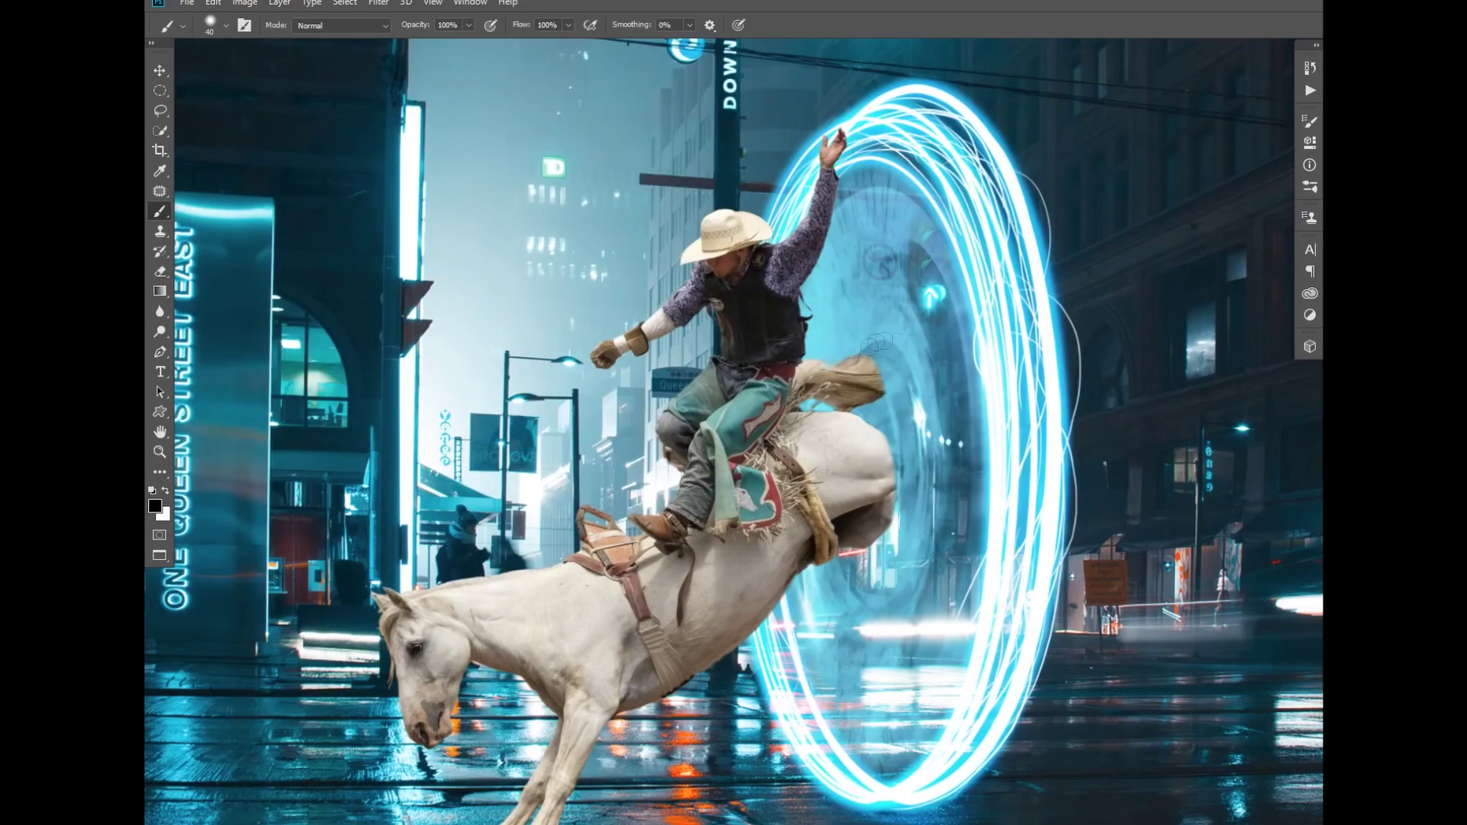
With a smaller brush at 40% opacity, darken the horse's body, back and neck.
key(ctrl+0)
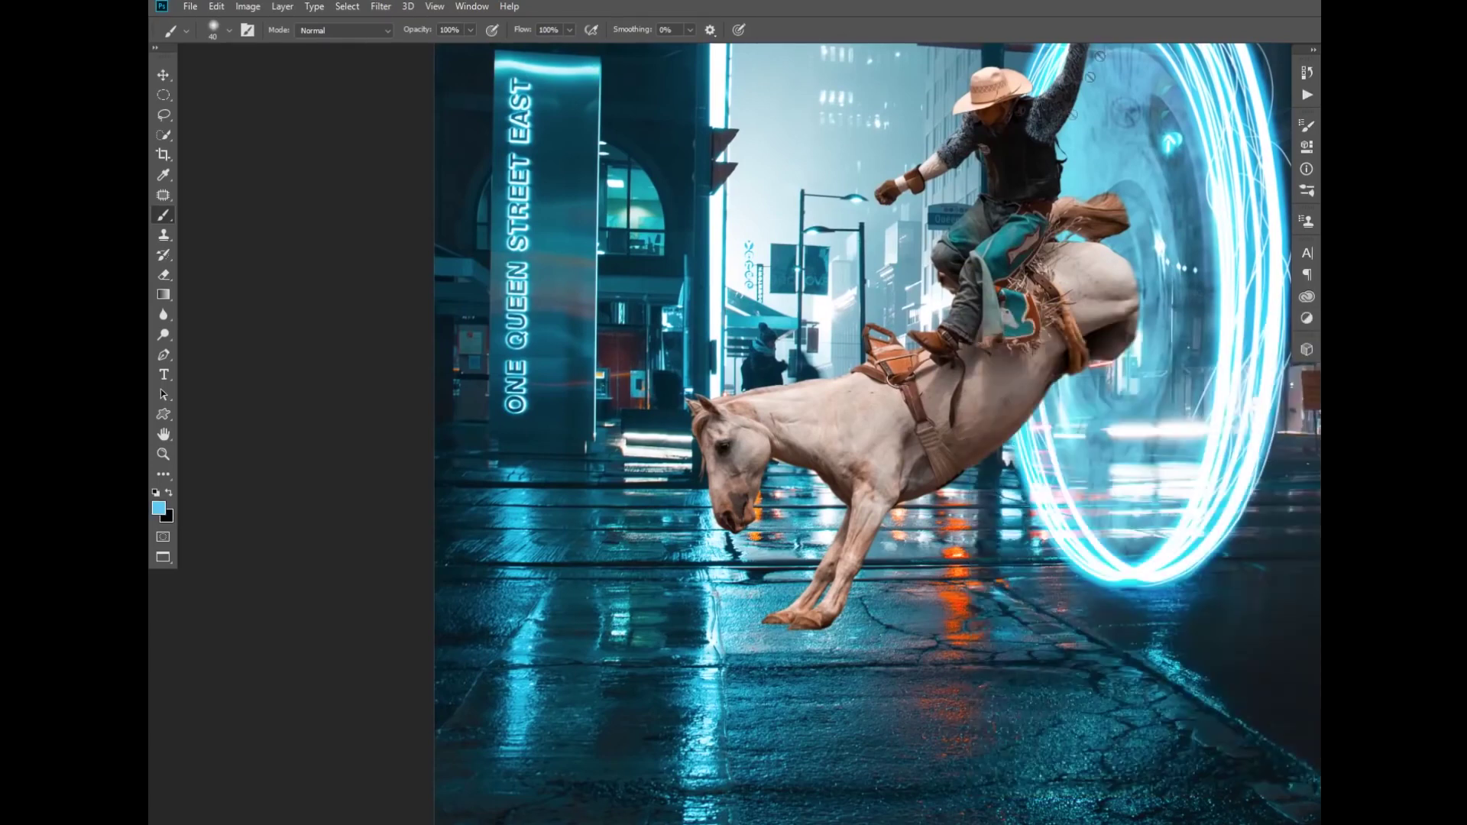
key(F5)
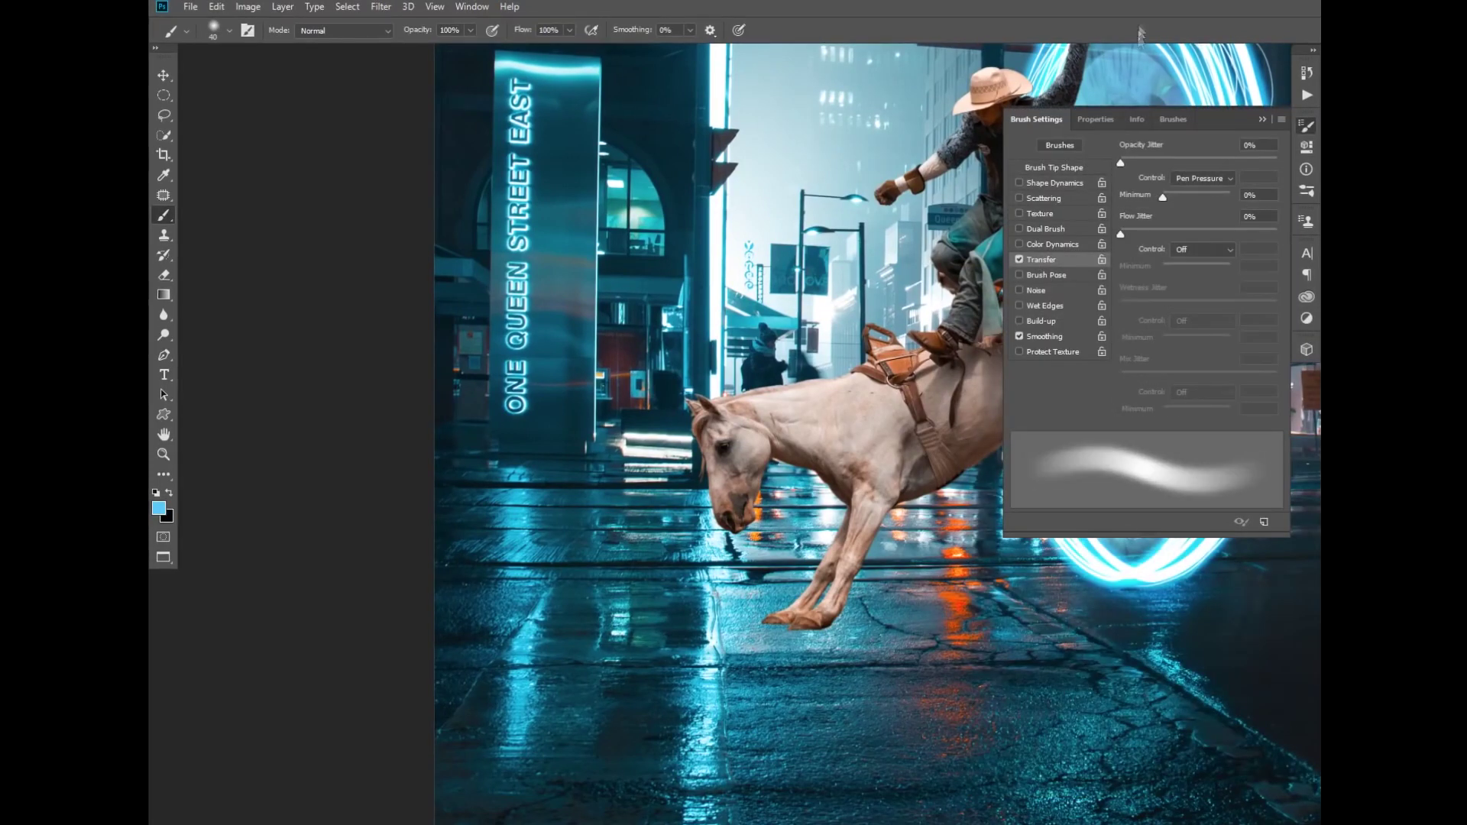
key(F5)
key(bracketleft)
key(bracketleft)
key(bracketleft)
key(4)
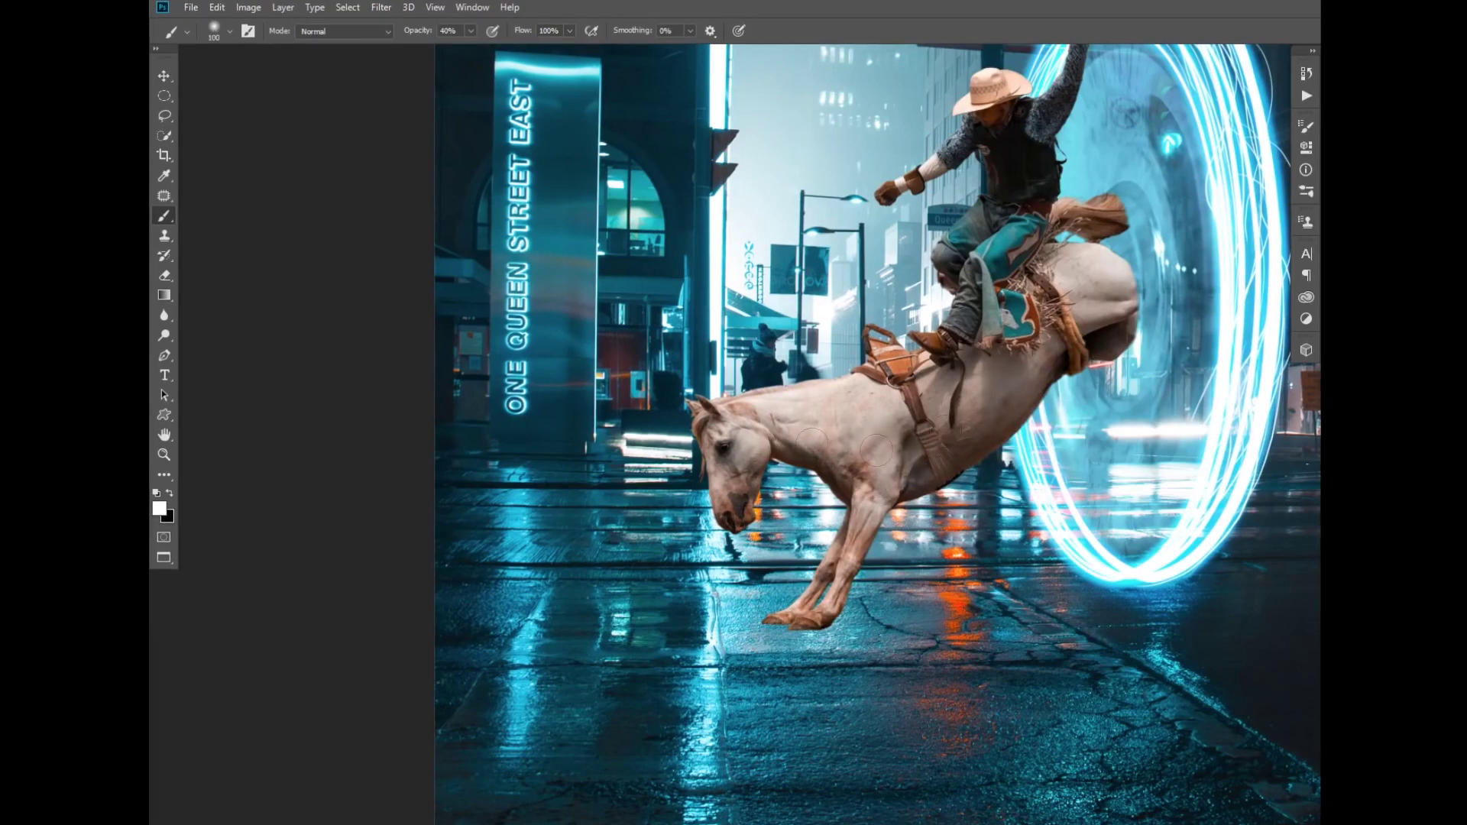
key(bracketleft)
drag(873, 443, 877, 403)
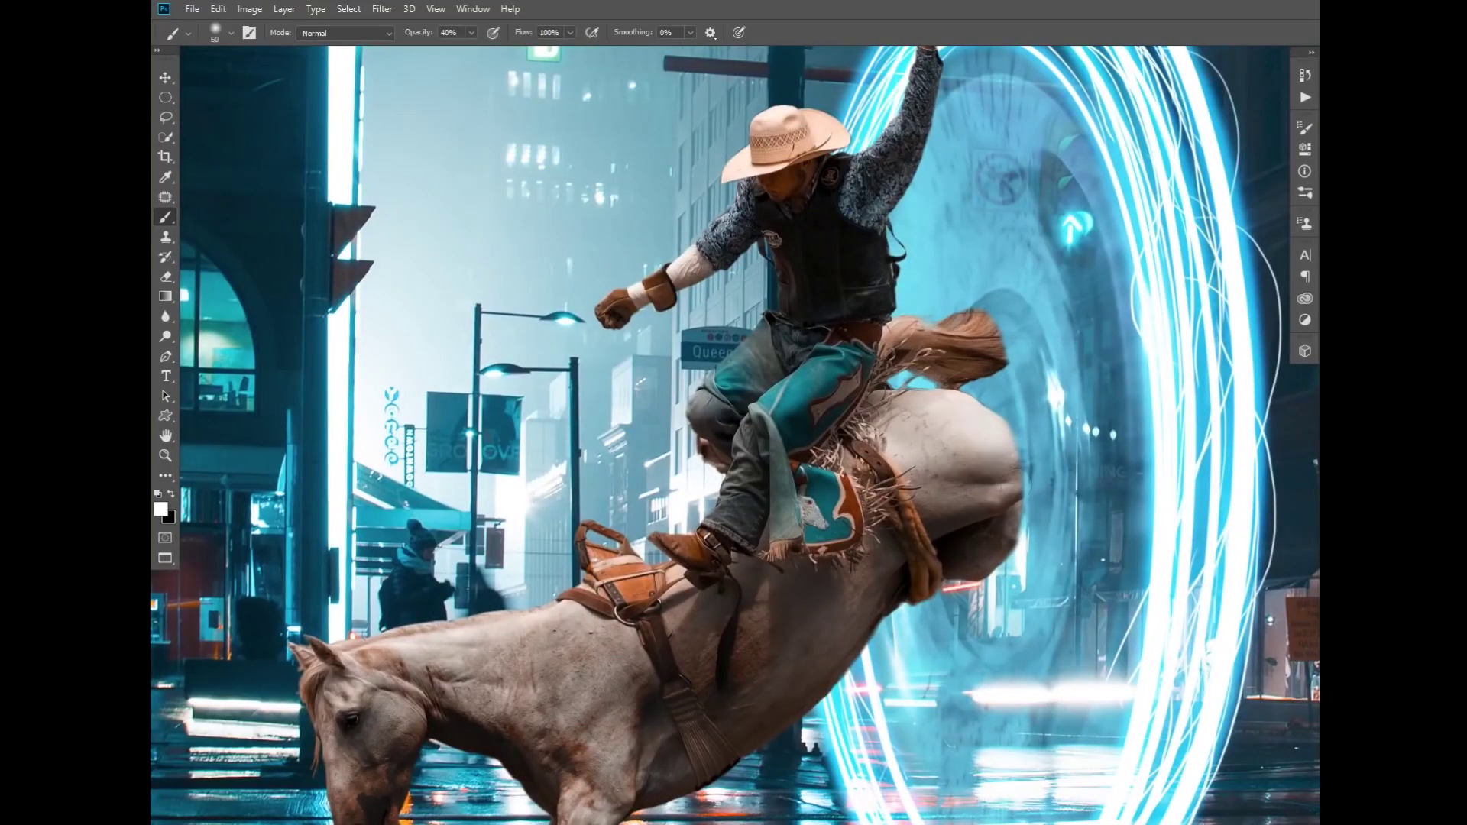
Paint lighter highlights onto the horse's rump and mane.
key(bracketright)
key(bracketright)
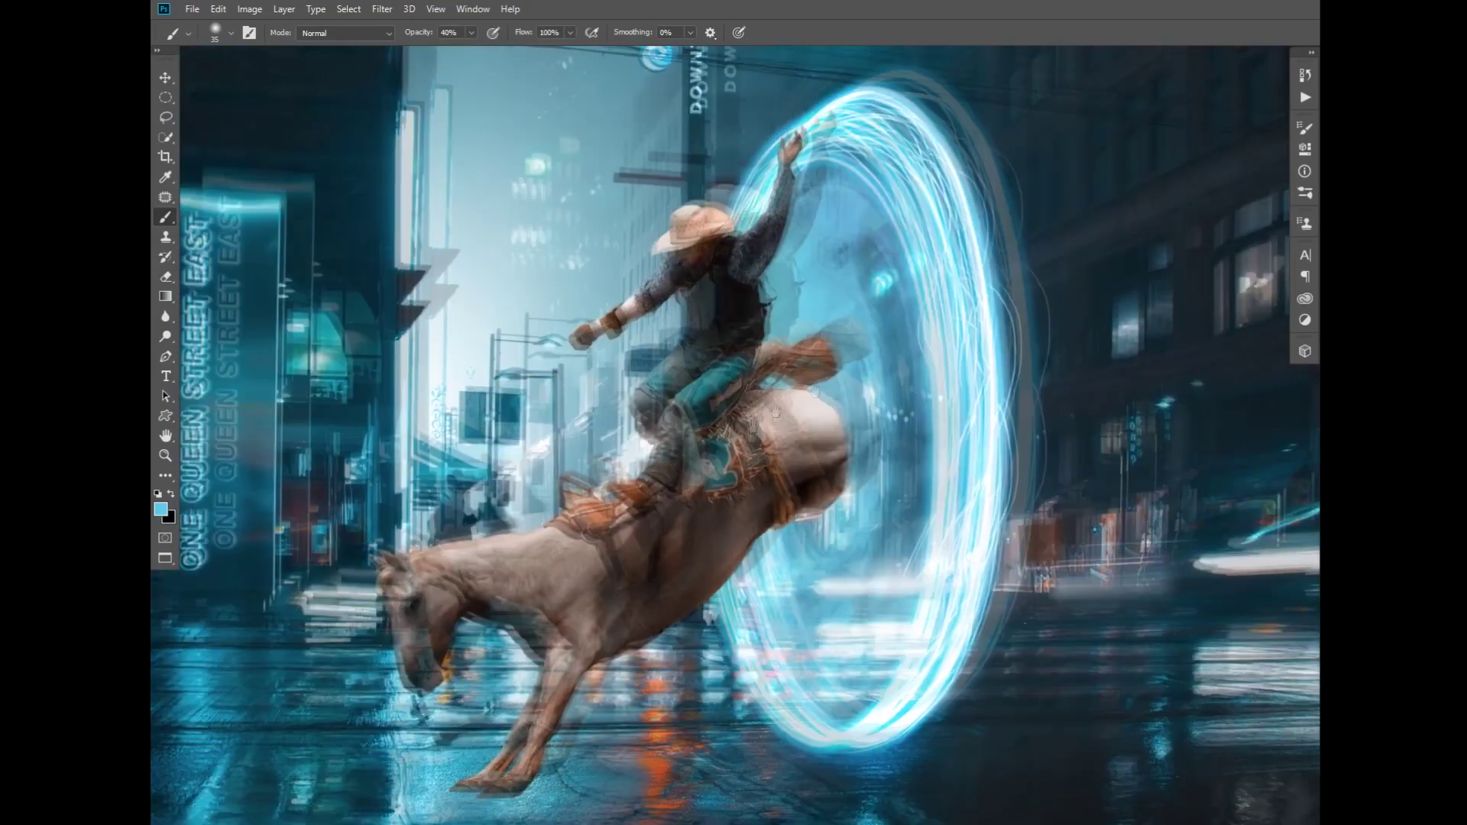
key(bracketleft)
key(bracketleft)
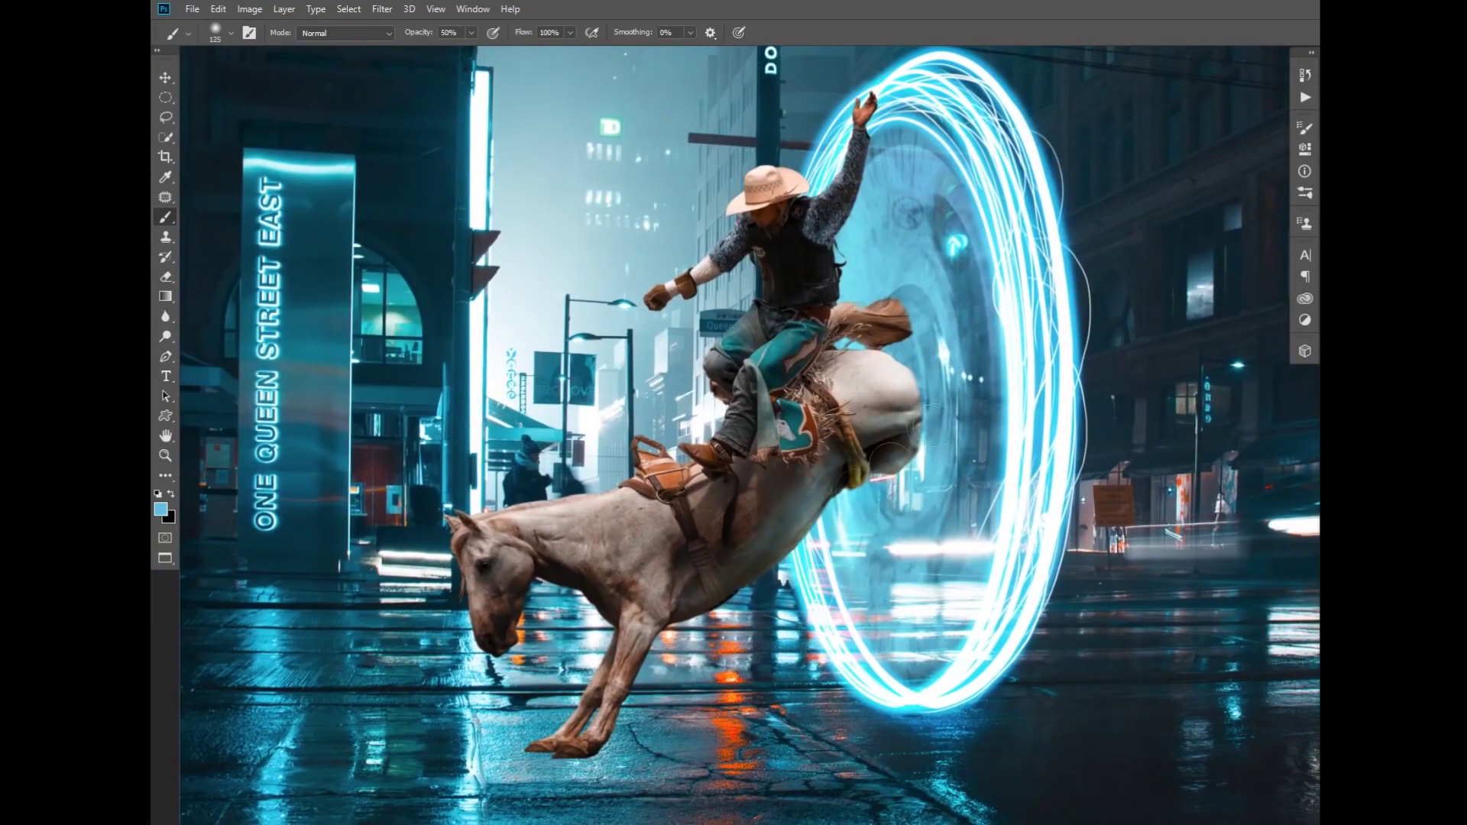
drag(920, 444, 915, 382)
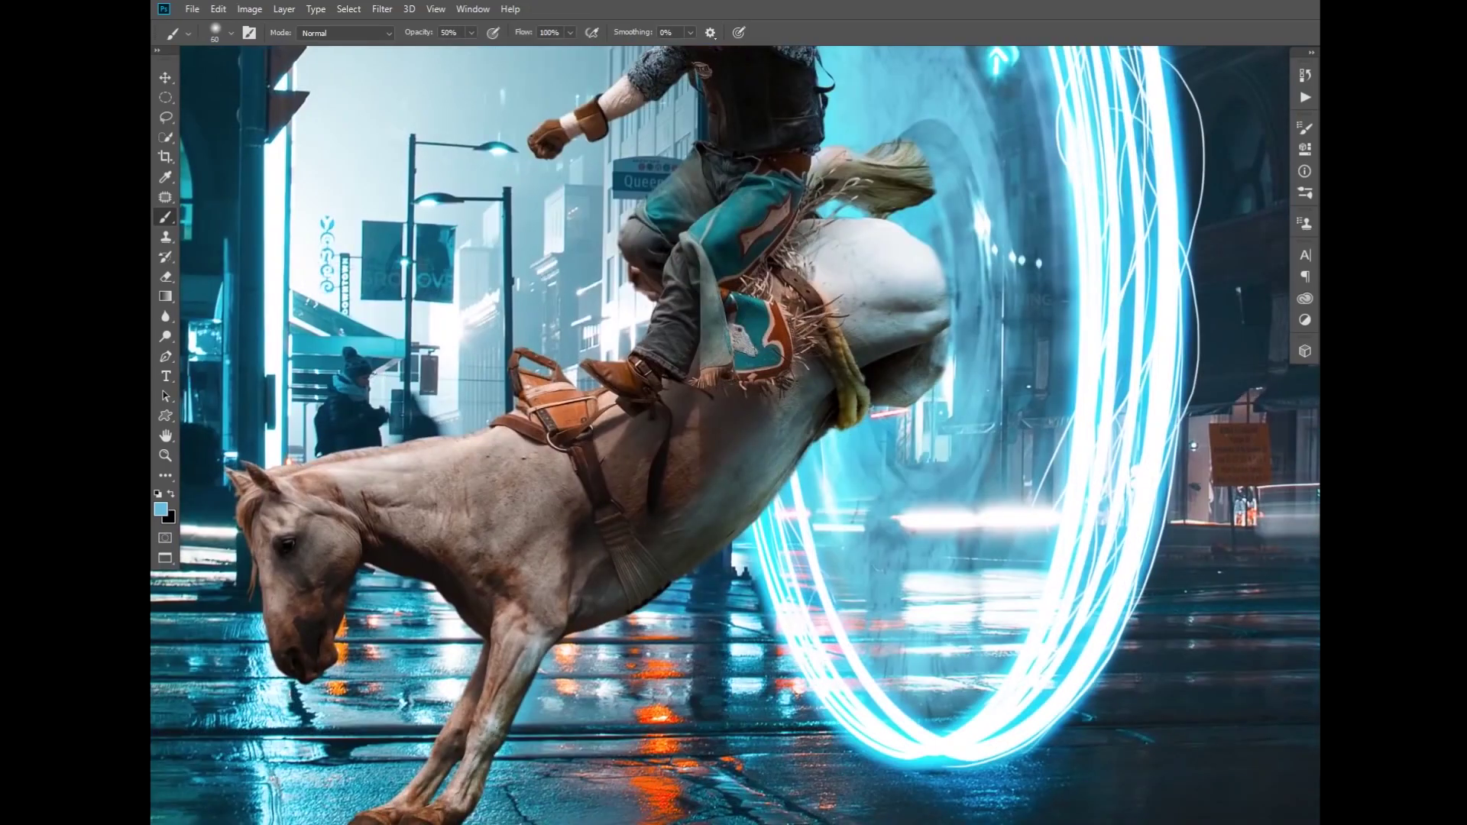
key(bracketright)
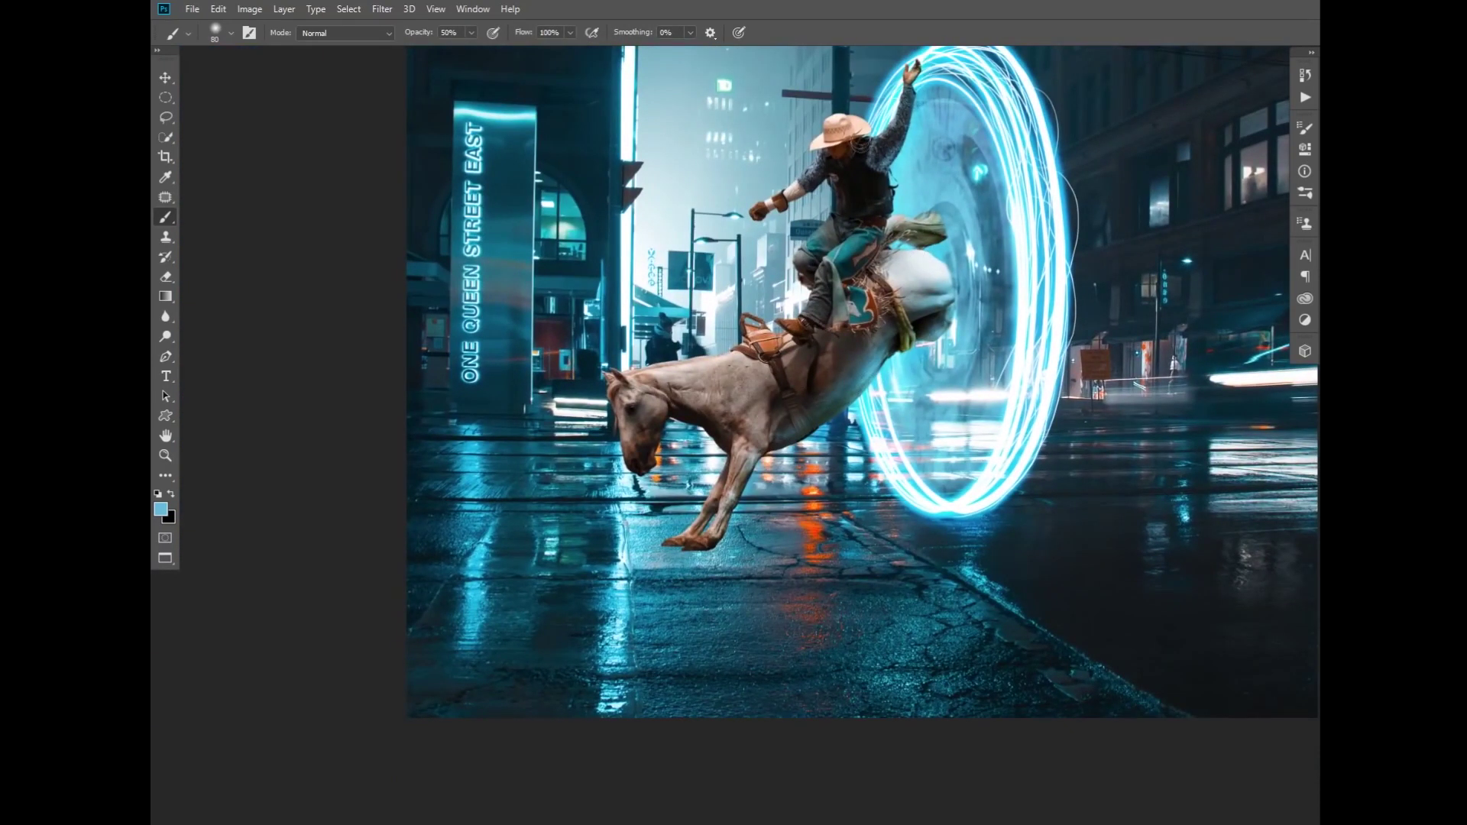
scroll(806, 377, up, 1)
scroll(843, 359, up, 2)
key(bracketright)
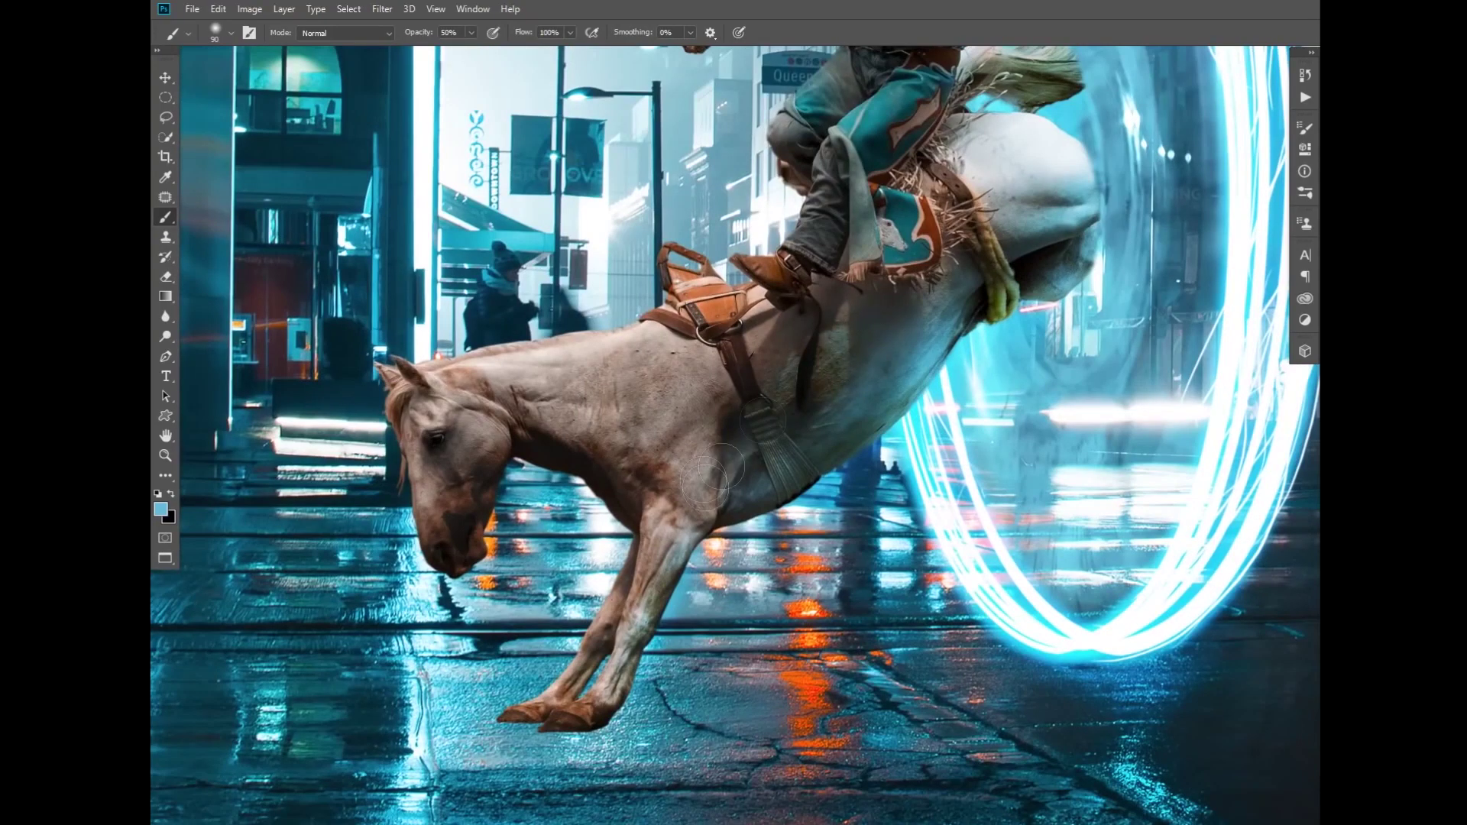
scroll(795, 382, down, 3)
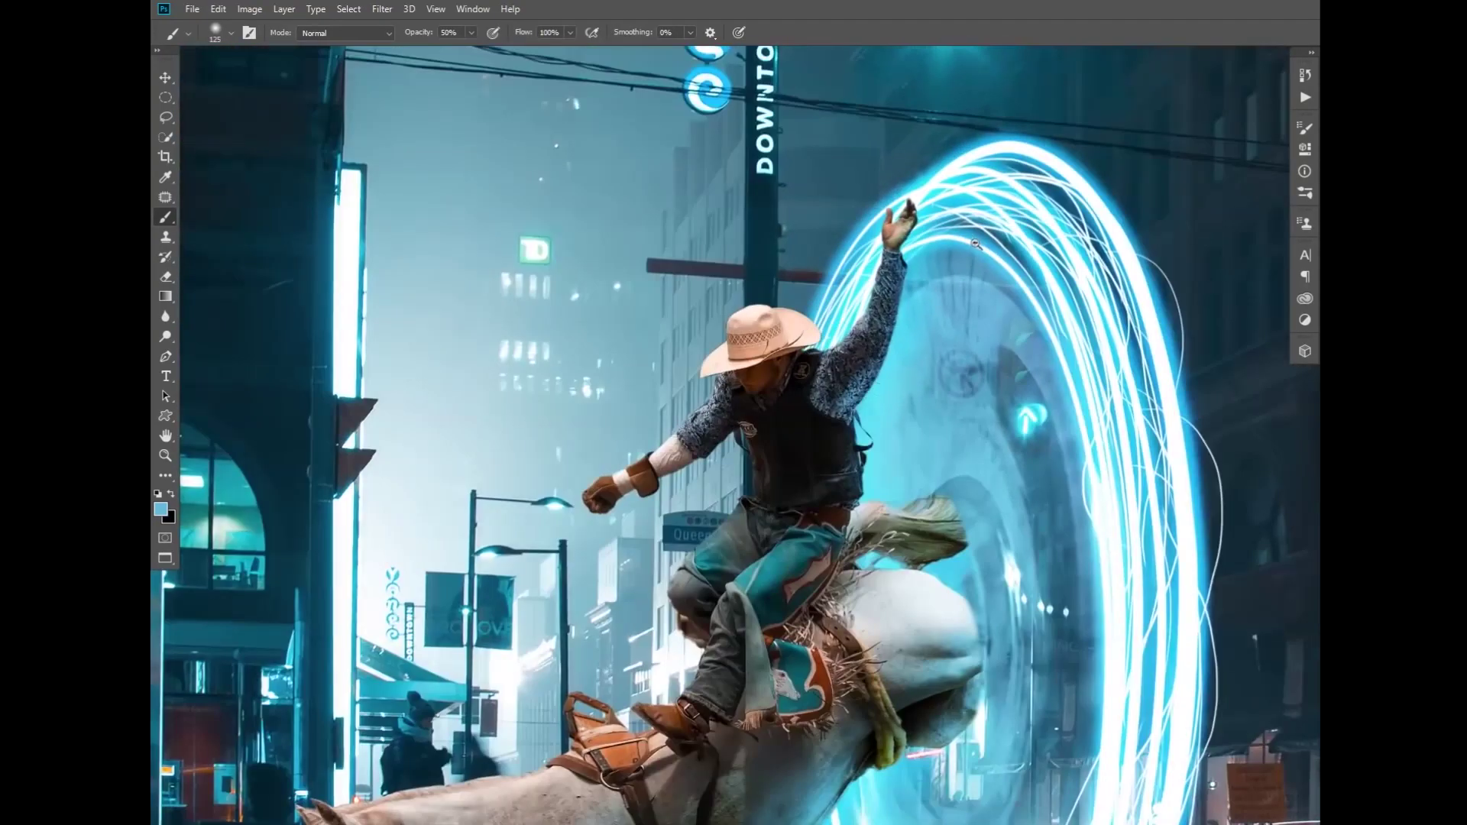
key(e)
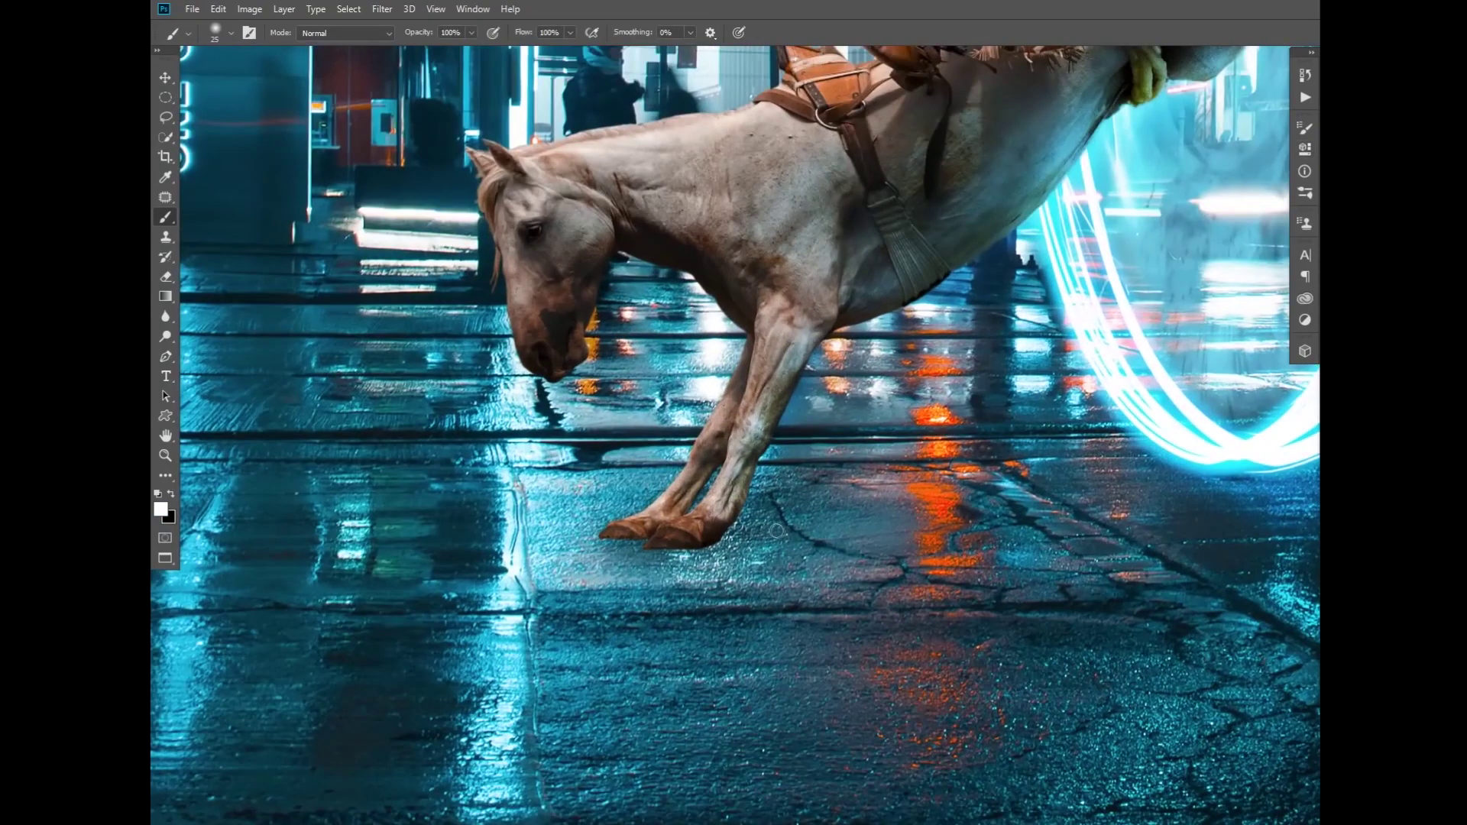
Paint dark contact shadows beneath the hooves with a soft brush, ending at size 25.
right_click(753, 527)
key(Return)
drag(734, 527, 864, 508)
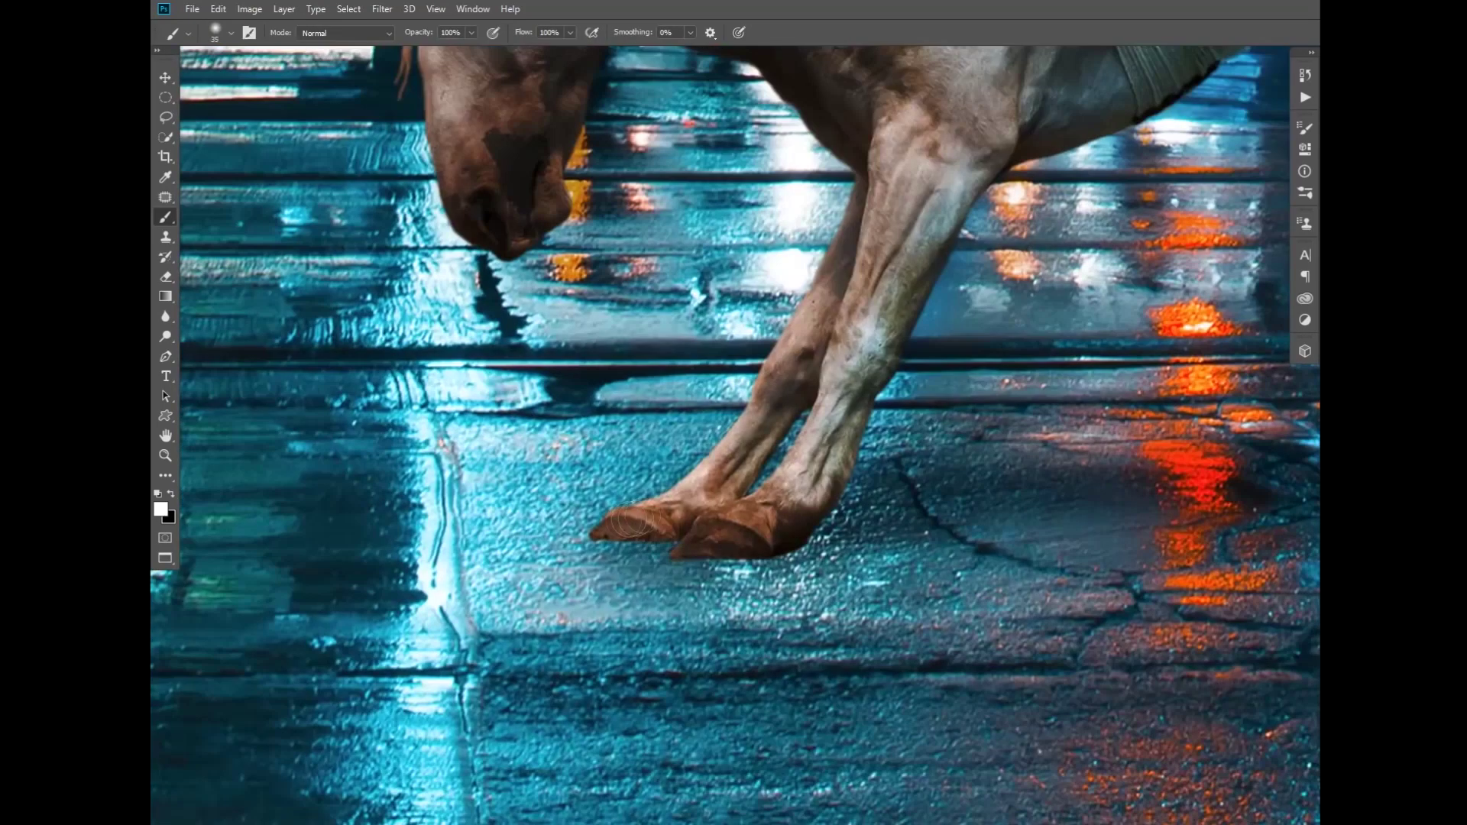
right_click(642, 542)
key(Escape)
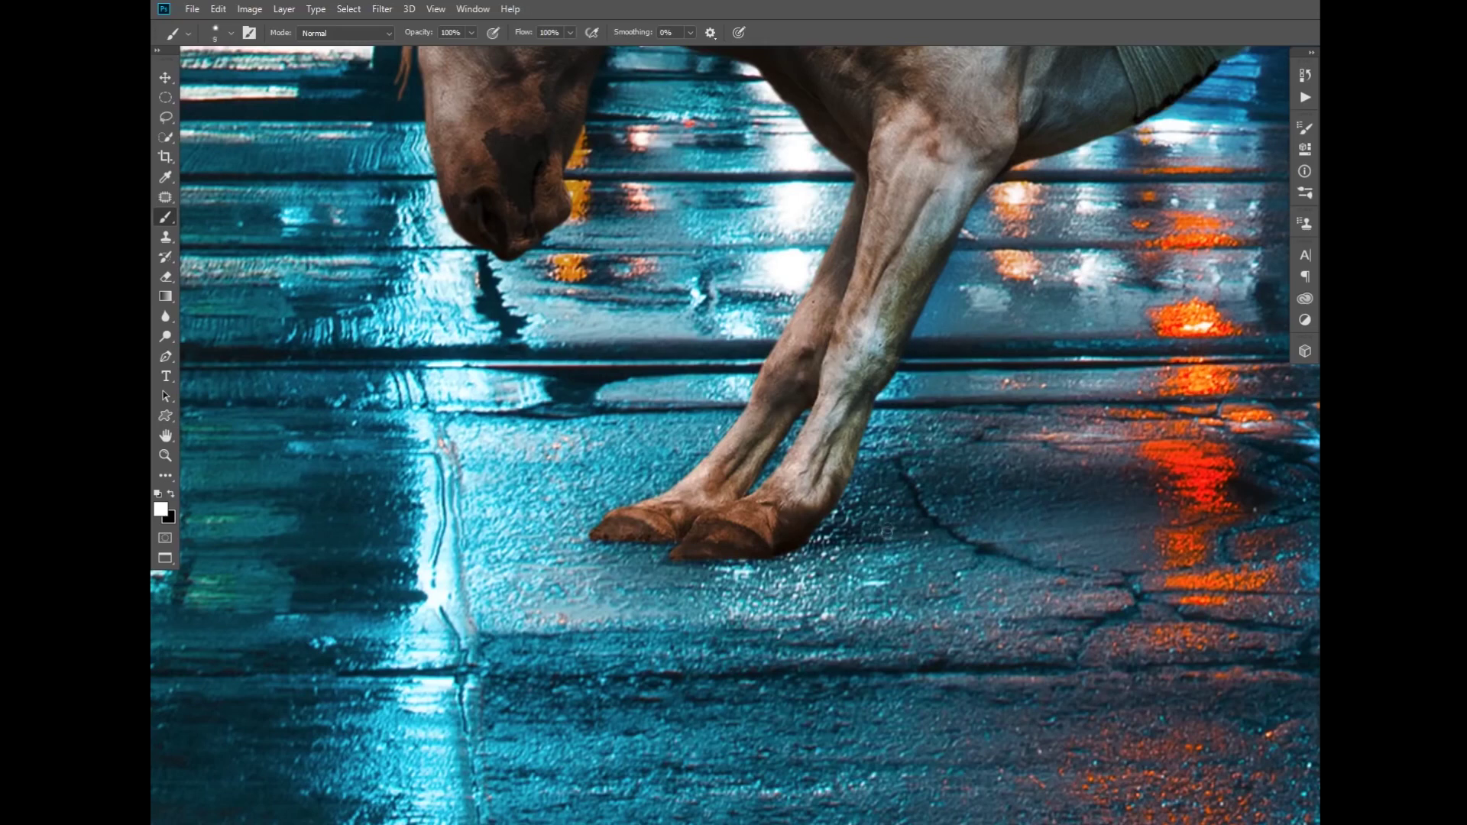
right_click(825, 459)
key(Escape)
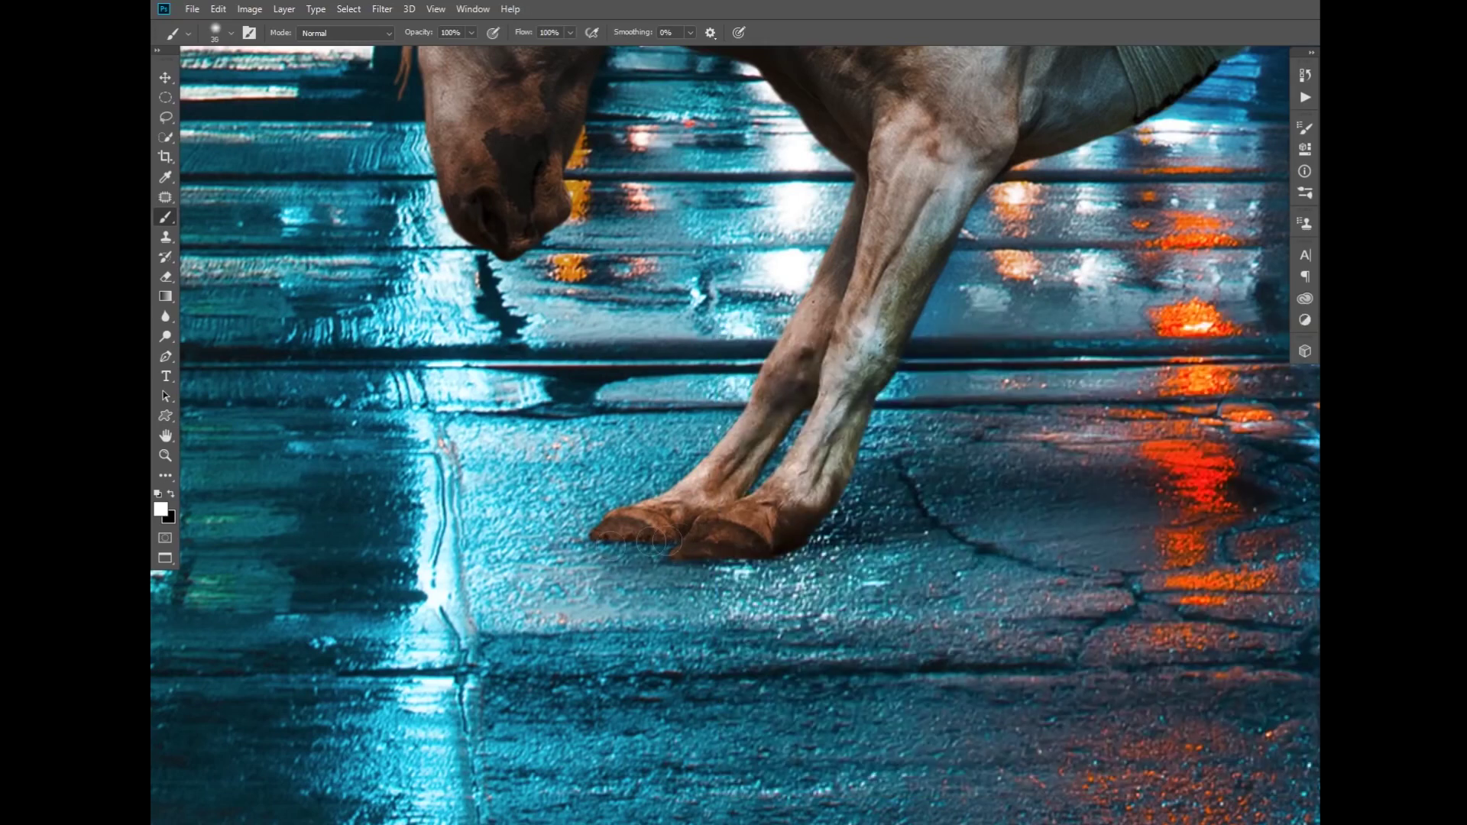
key(bracketleft)
scroll(808, 504, down, 3)
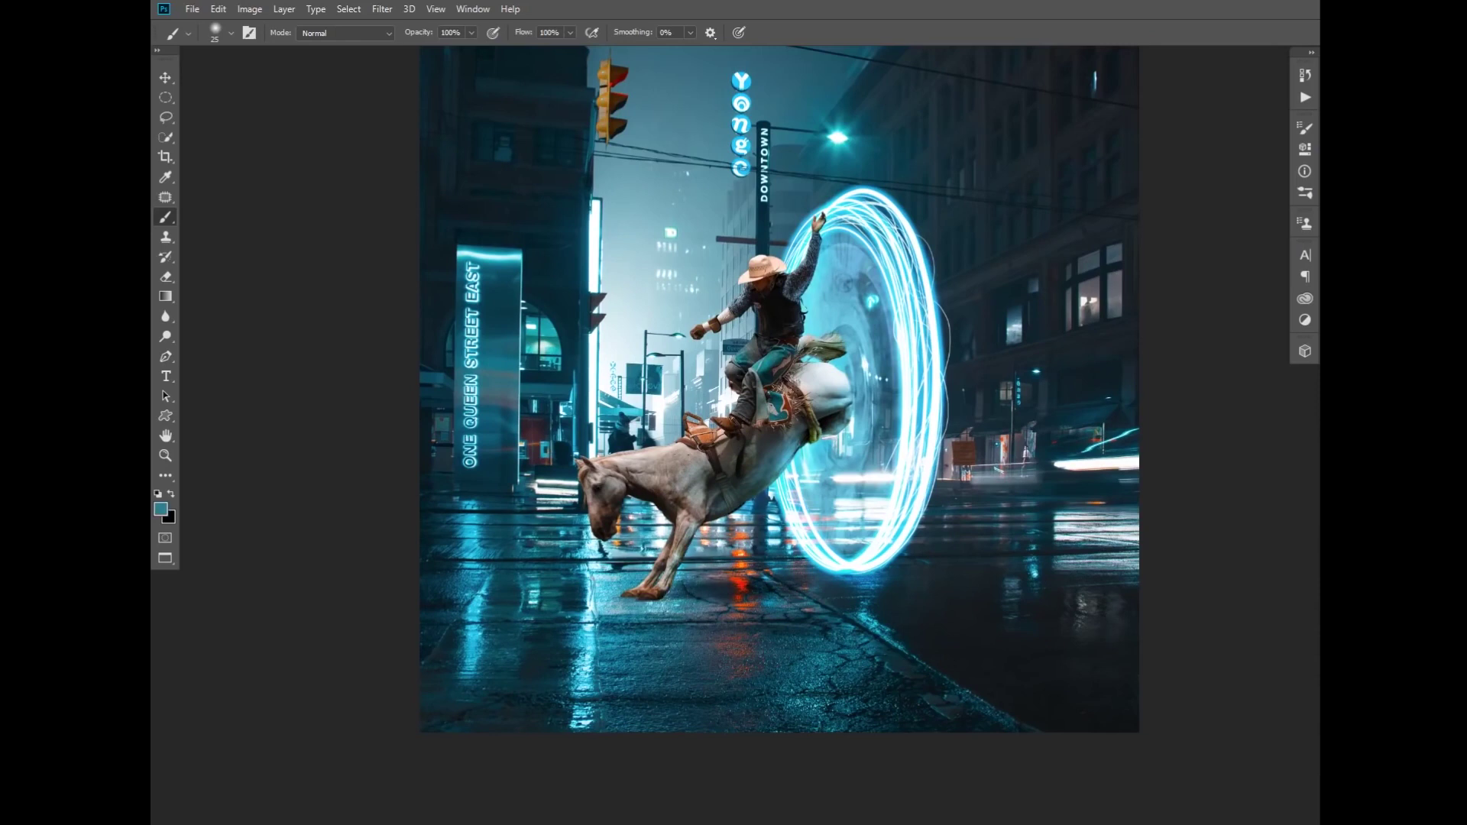
Adjust the horse and rider to hue +3, saturation -4, lightness +15.
mouse_move(1168, 288)
mouse_down()
mouse_move(1181, 288)
mouse_move(1164, 258)
mouse_up()
drag(1180, 288, 1183, 288)
drag(1168, 228, 1171, 228)
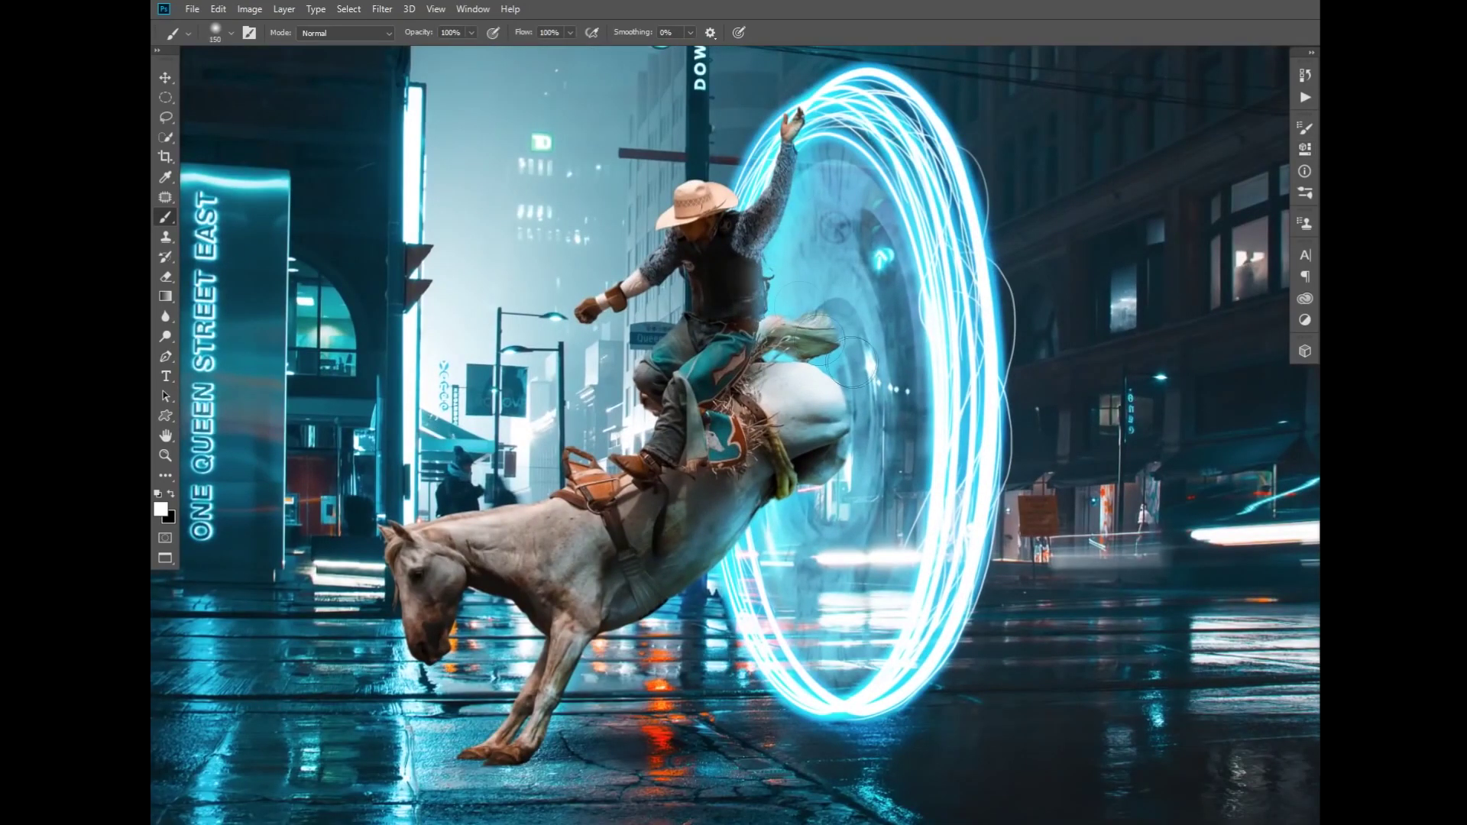
Set up a black brush, resizing it down from 150.
key(bracketright)
key(bracketright)
key(bracketright)
key(bracketright)
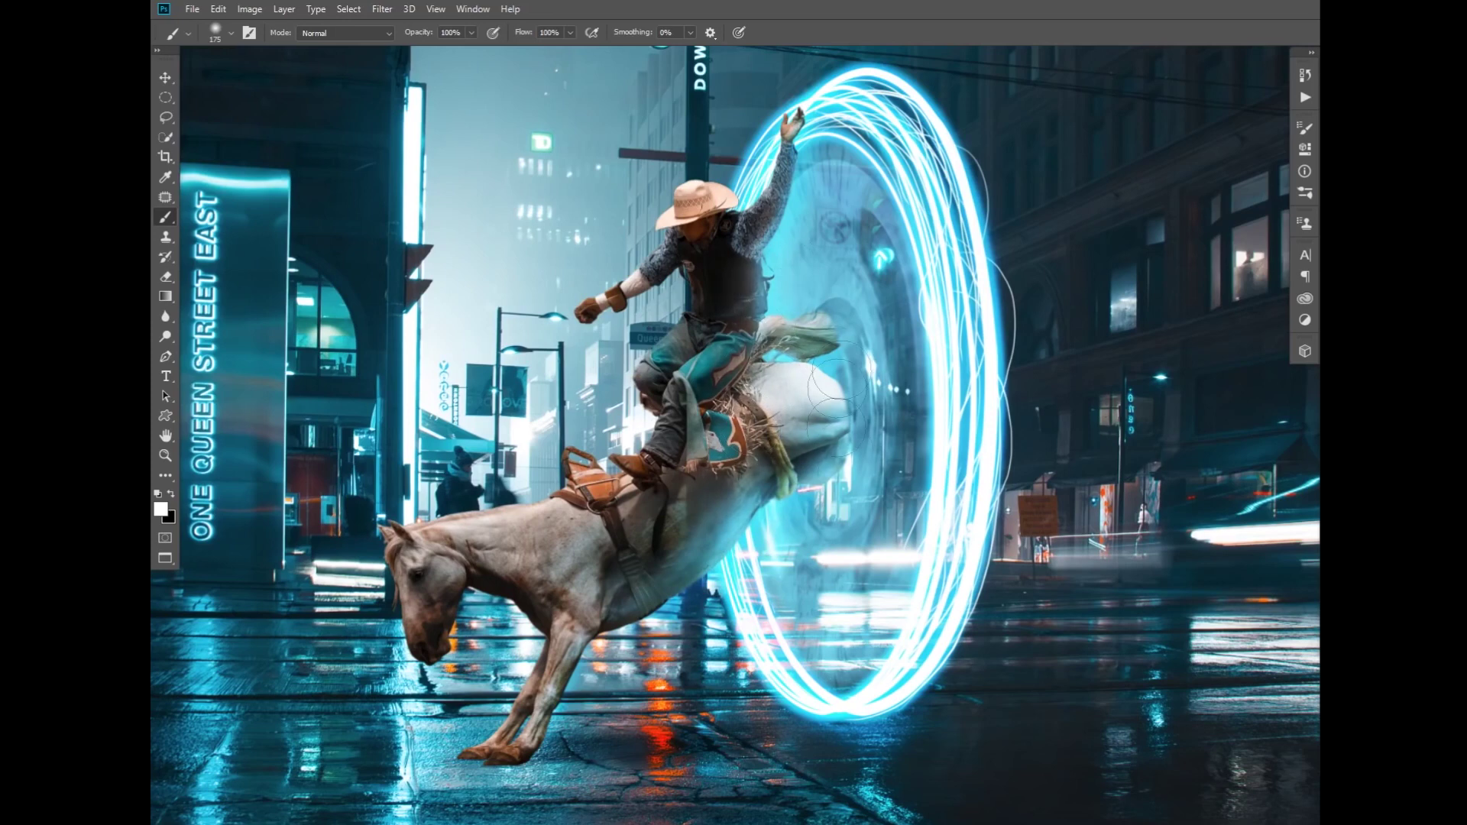
key(x)
key(bracketleft)
key(bracketleft)
key(bracketleft)
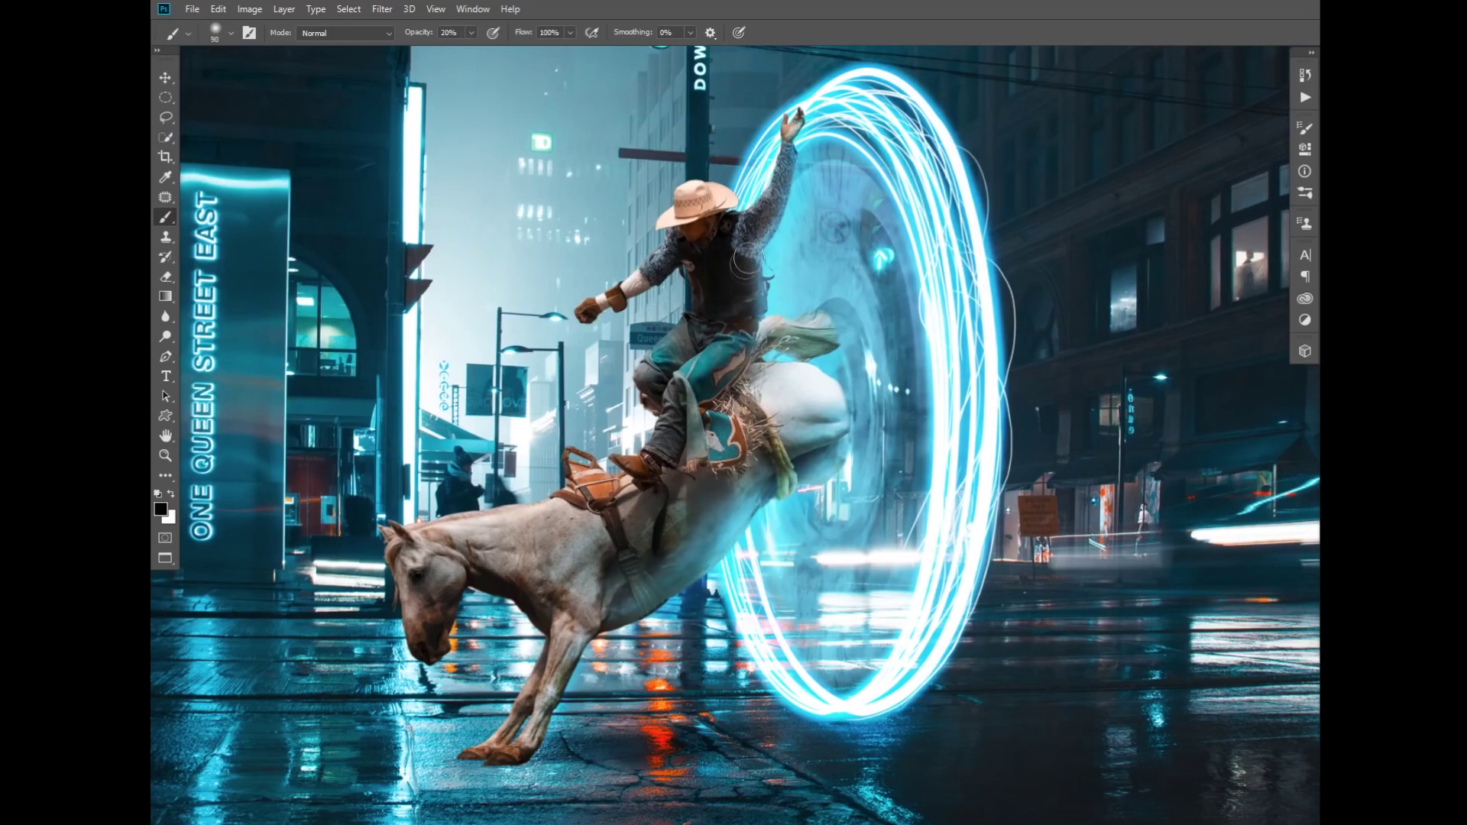
scroll(722, 262, down, 3)
scroll(778, 365, up, 2)
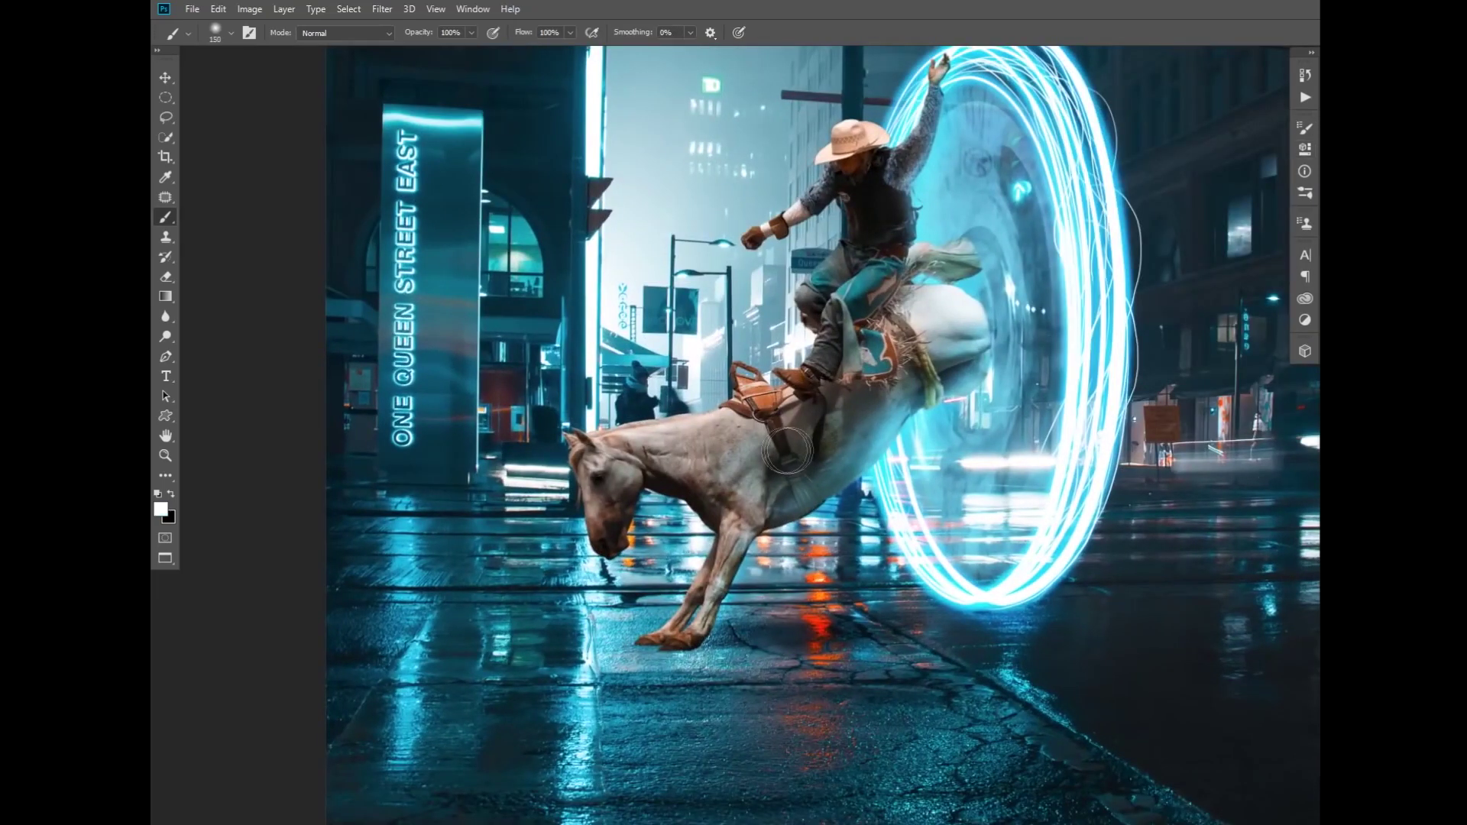
Shade the horse's belly, legs and under-saddle area, then drop opacity to 30%.
mouse_move(787, 451)
mouse_down()
mouse_move(688, 474)
mouse_move(673, 642)
mouse_up()
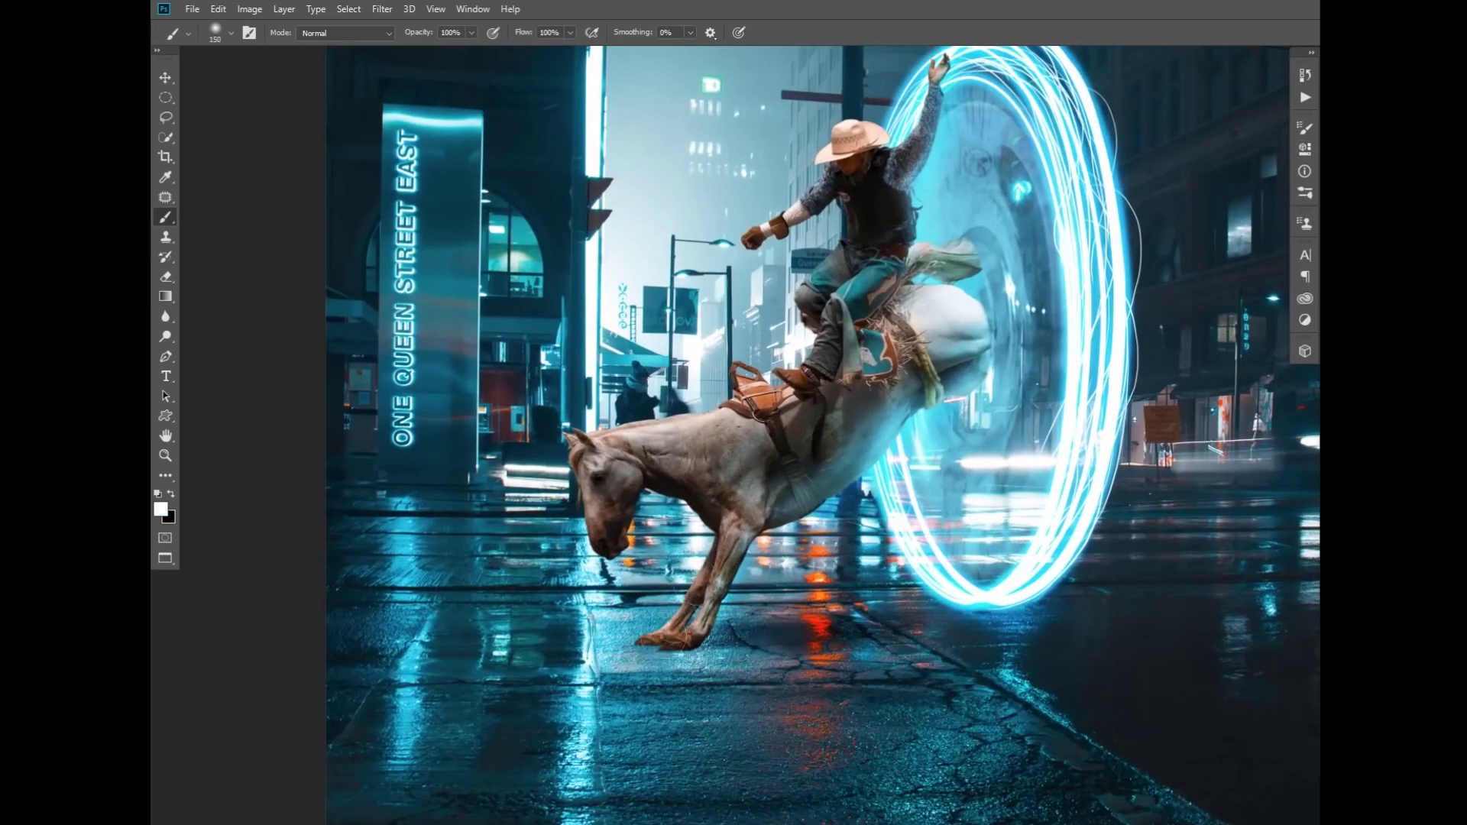
drag(825, 344, 910, 420)
key(bracketleft)
key(bracketleft)
key(bracketleft)
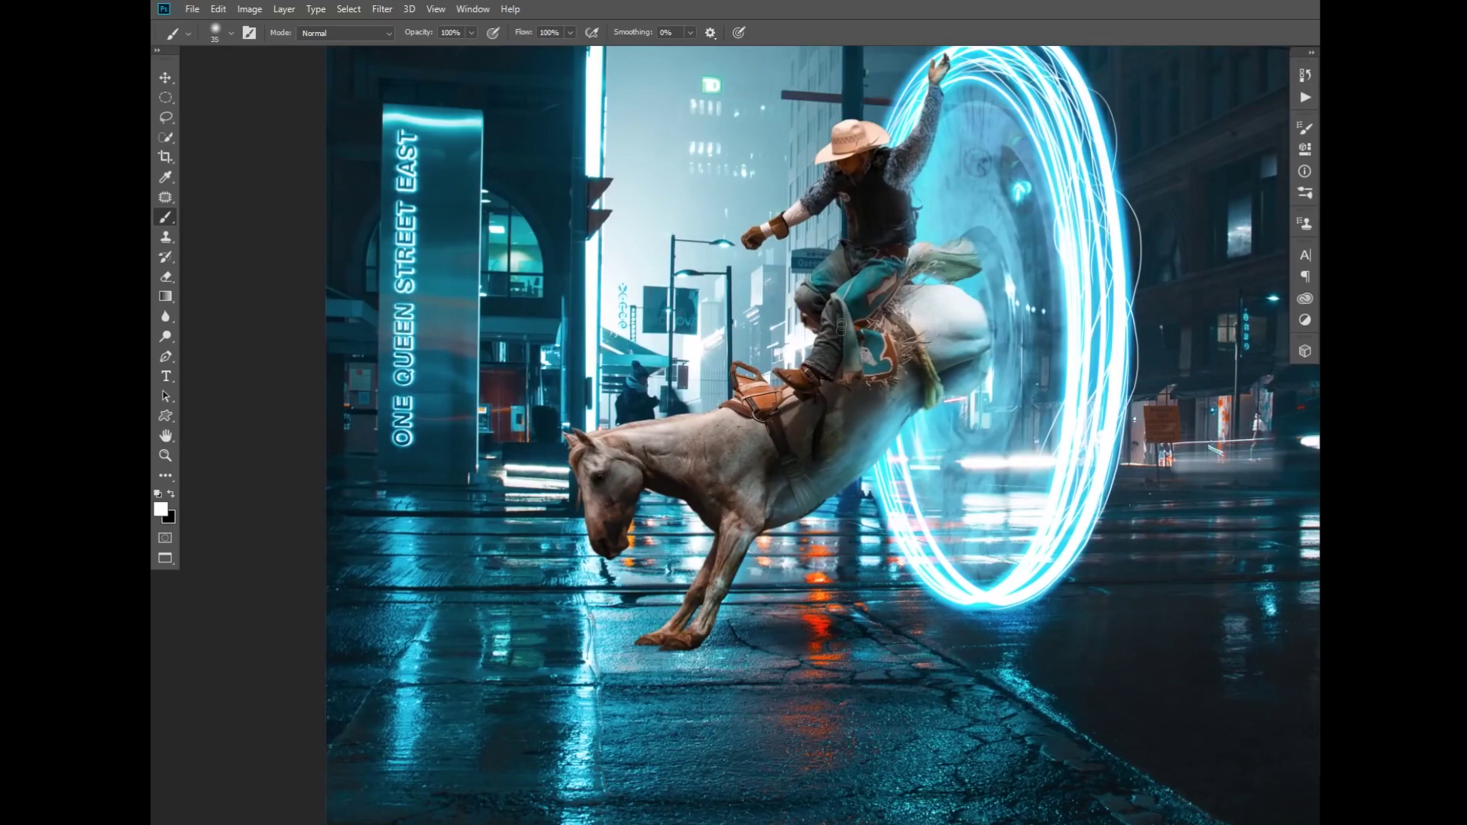
key(3)
Darken the belly and hind leg further with a smaller brush.
scroll(841, 328, up, 2)
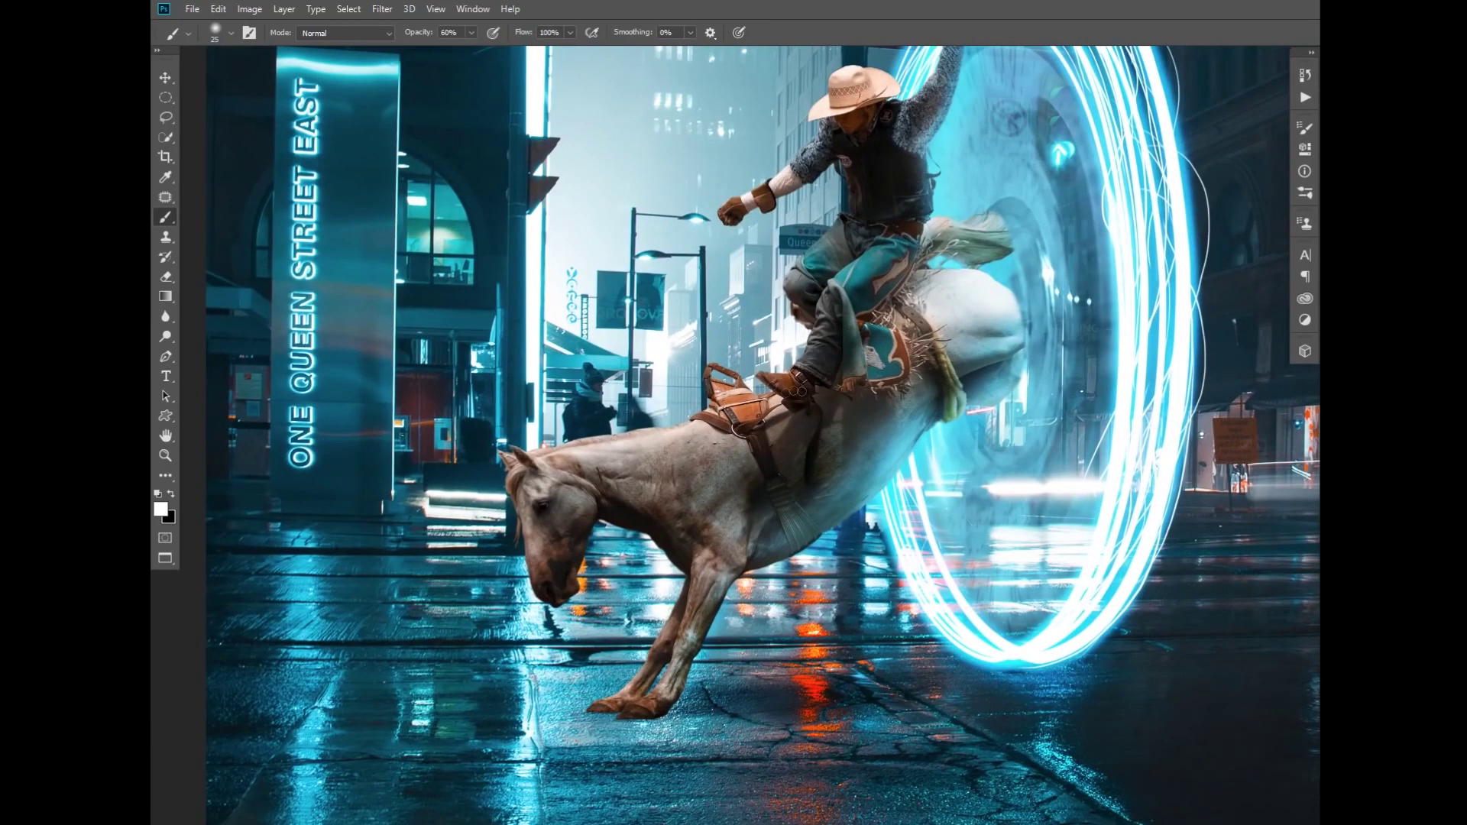
key(bracketright)
key(bracketright)
mouse_move(850, 190)
mouse_down()
mouse_move(765, 308)
mouse_move(792, 228)
mouse_up()
key(bracketleft)
key(bracketleft)
key(bracketleft)
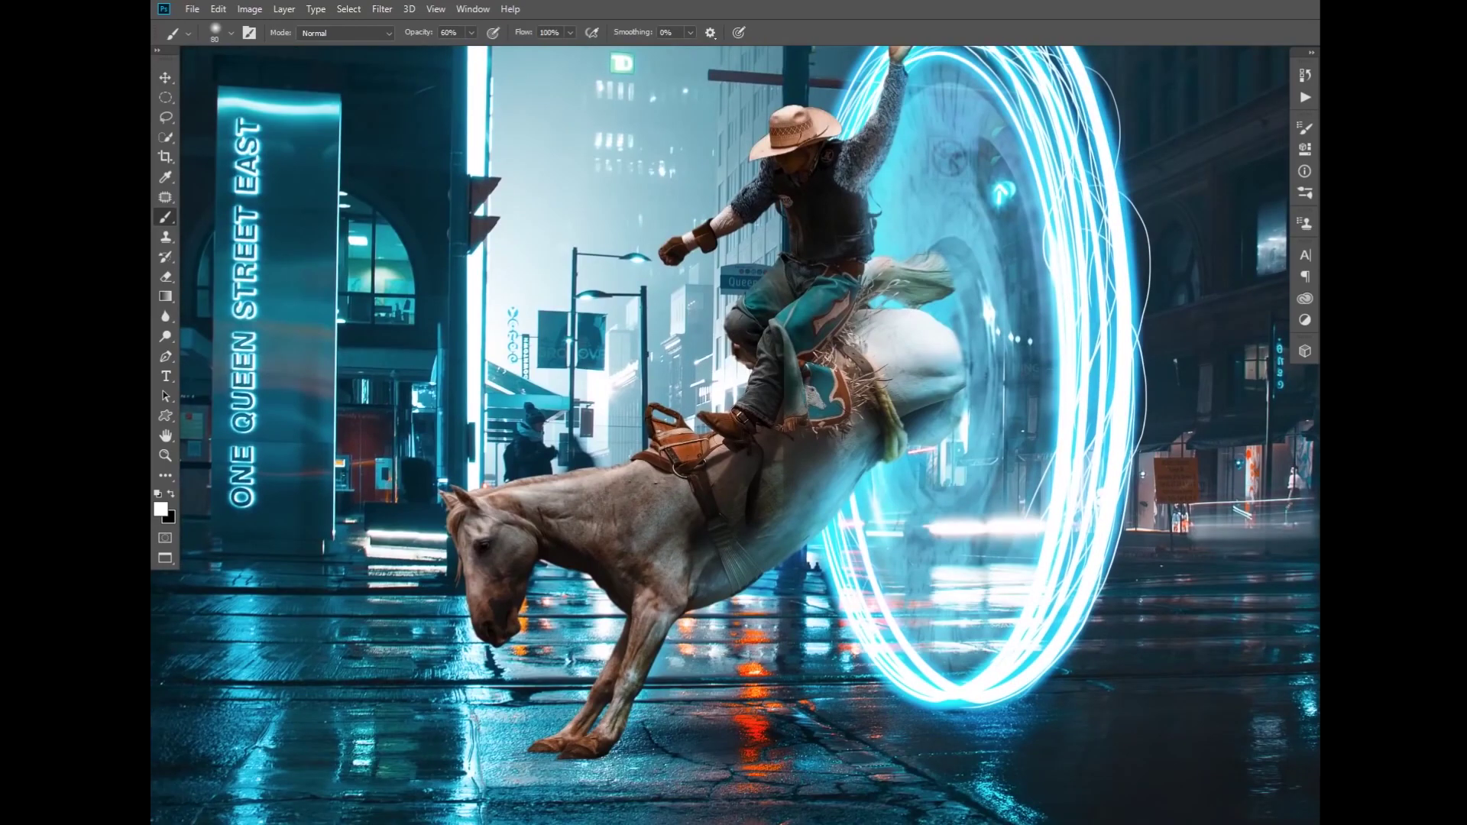
drag(659, 565, 632, 669)
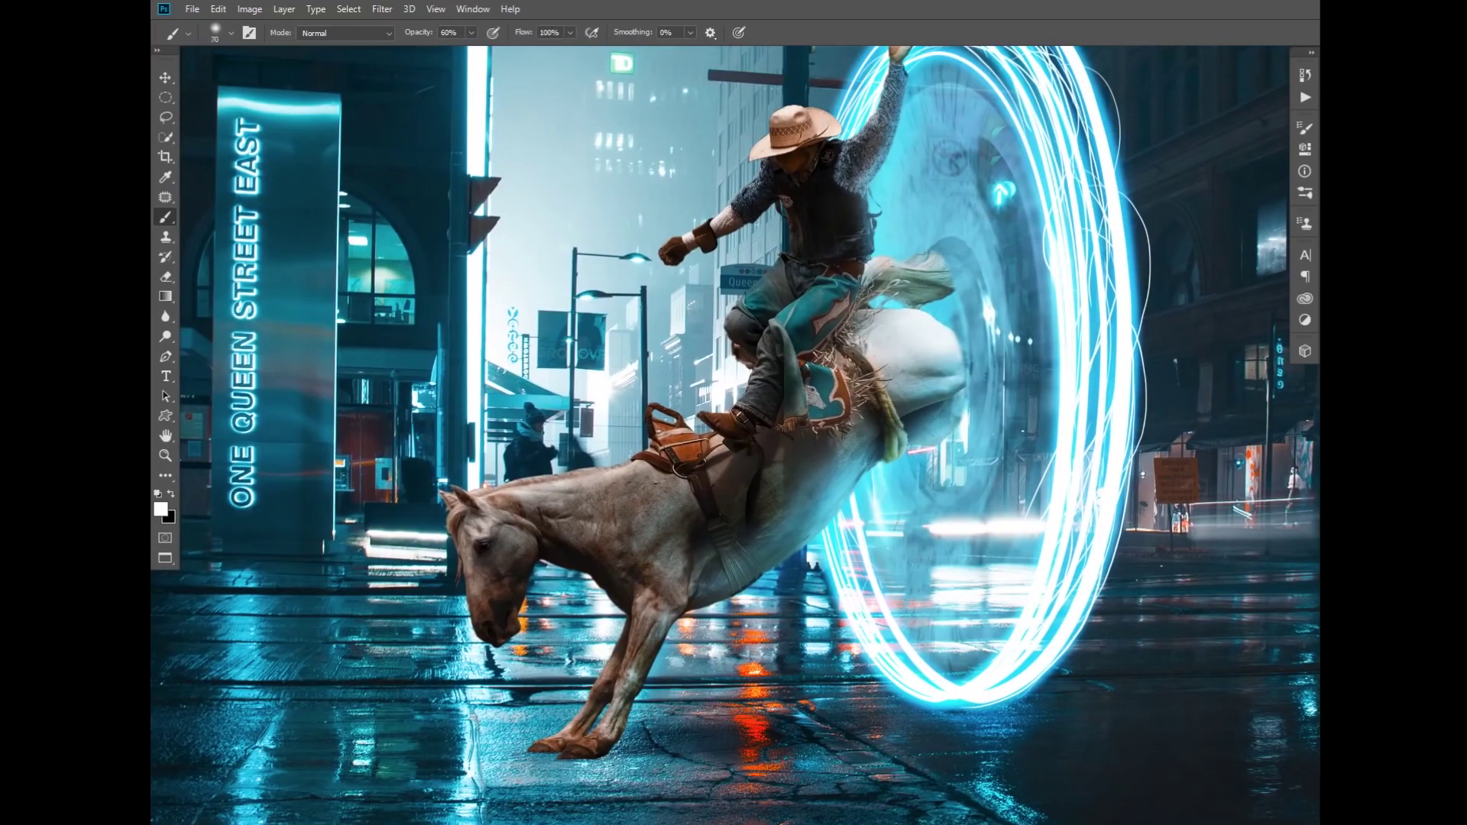
key(ctrl+minus)
key(ctrl+minus)
key(ctrl+plus)
key(bracketright)
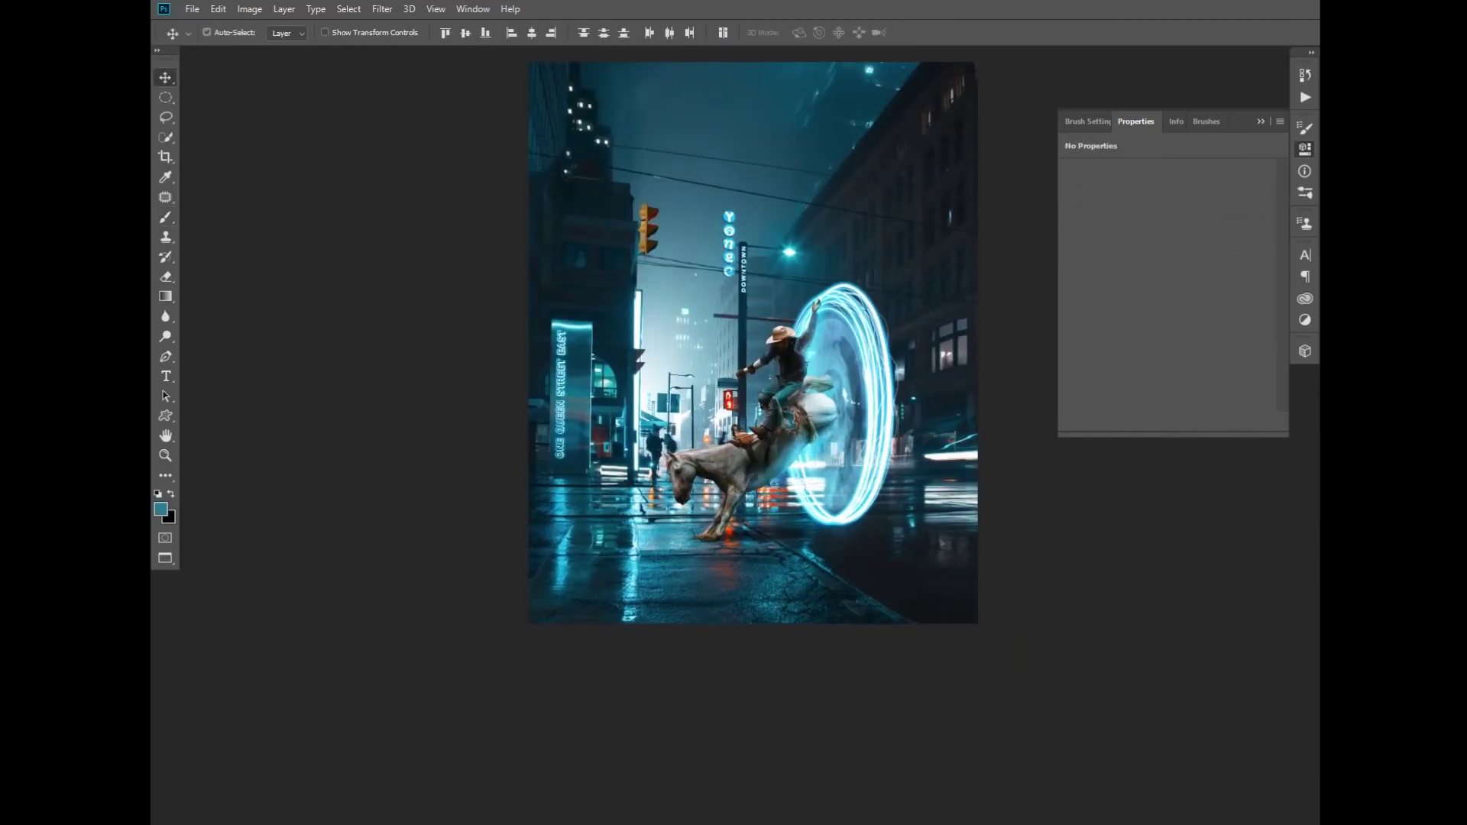
Shift the horse, rider and portal, sample the portal's light blue, and undo the bluish haze.
scroll(814, 542, down, 2)
drag(709, 463, 800, 468)
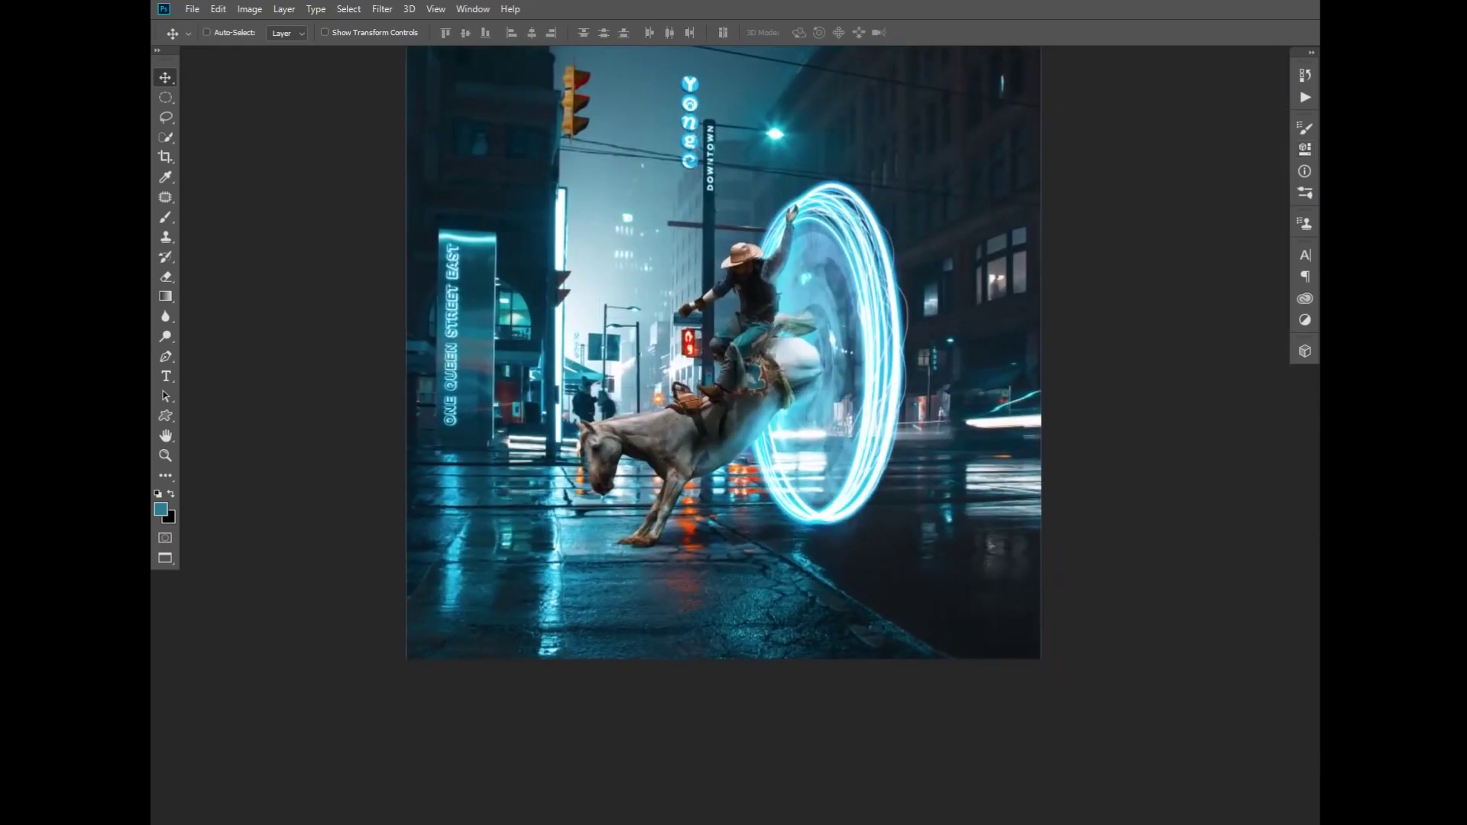
key(b)
alt+click(836, 420)
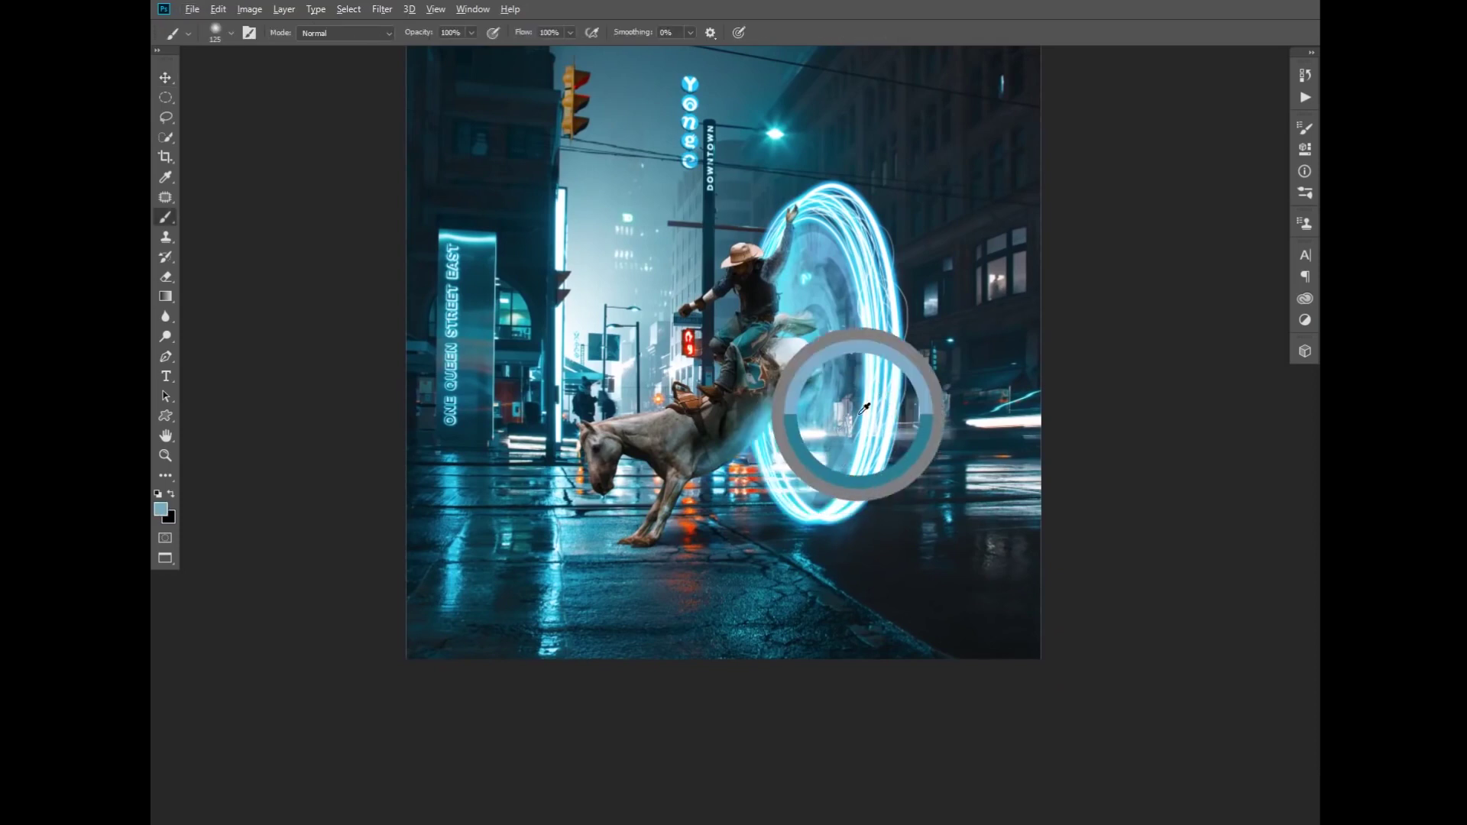
key(ctrl+z)
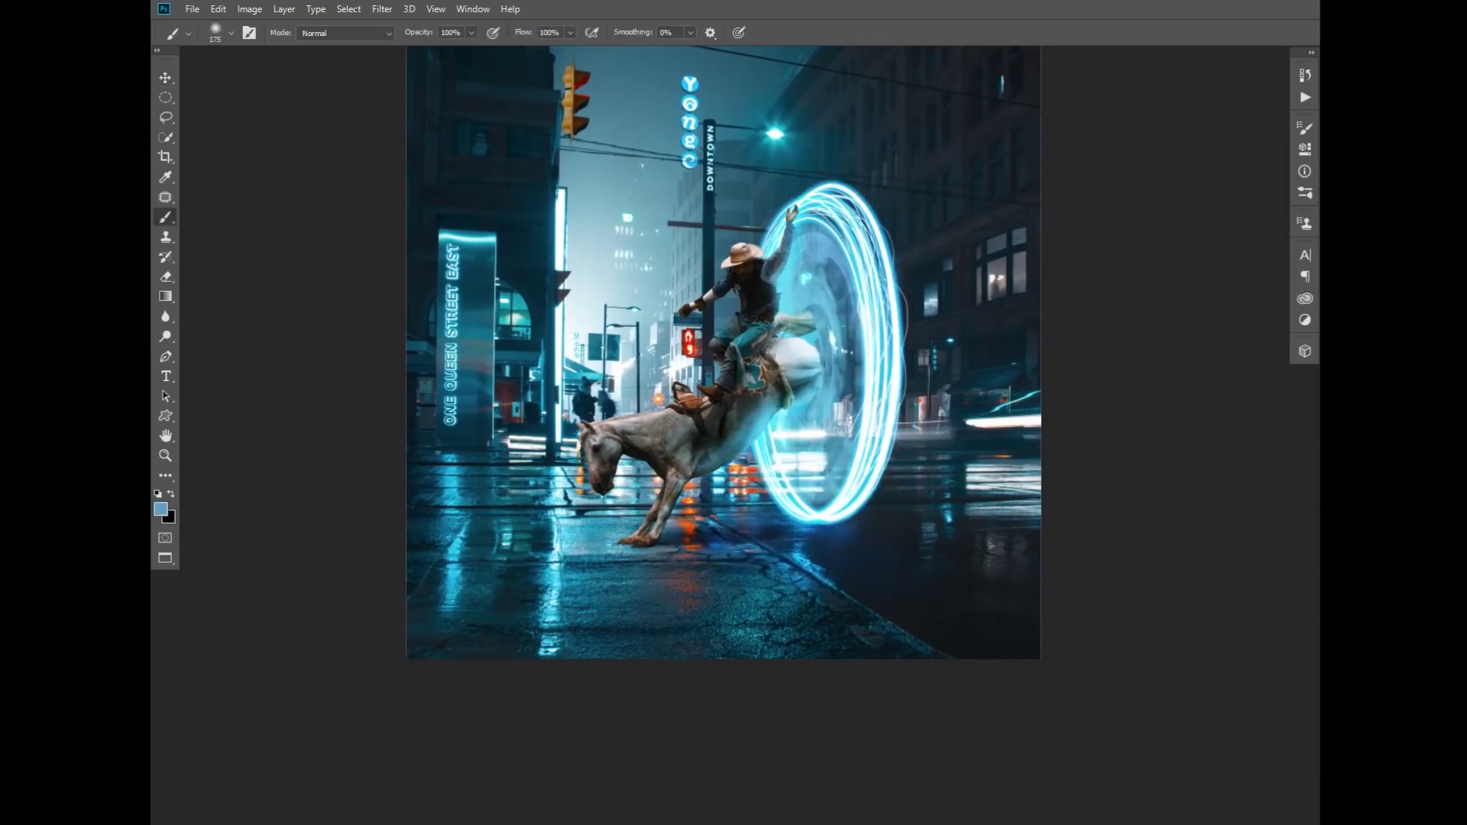
Apply Hue/Saturation with hue -17 and lightness +29.
key(ctrl+u)
drag(1162, 263, 1137, 263)
drag(1149, 336, 1172, 338)
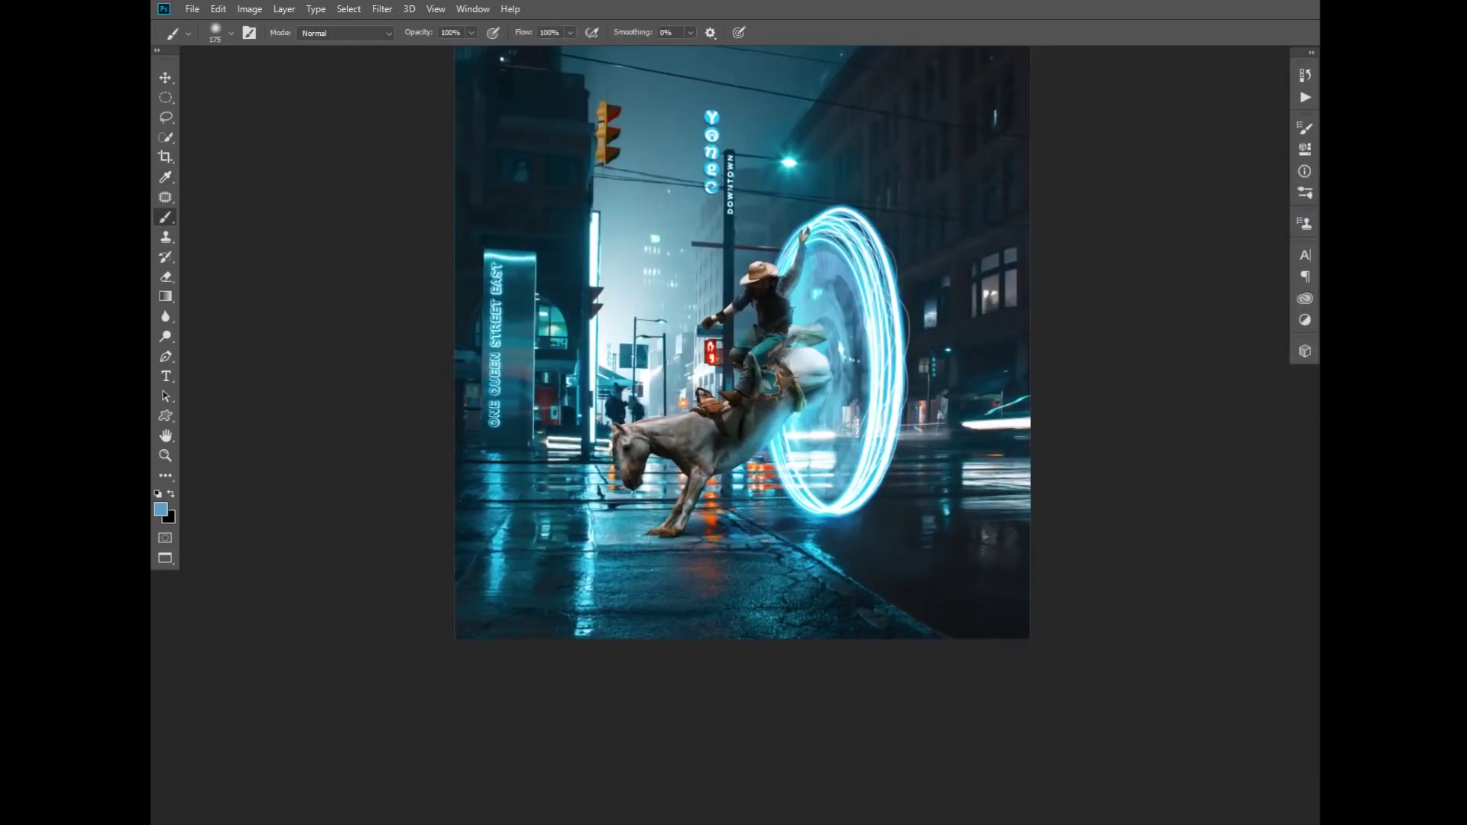
Brighten the curve to 92→165 and paint white glow at the portal's base with a 100 brush.
drag(1163, 272, 1158, 265)
key(x)
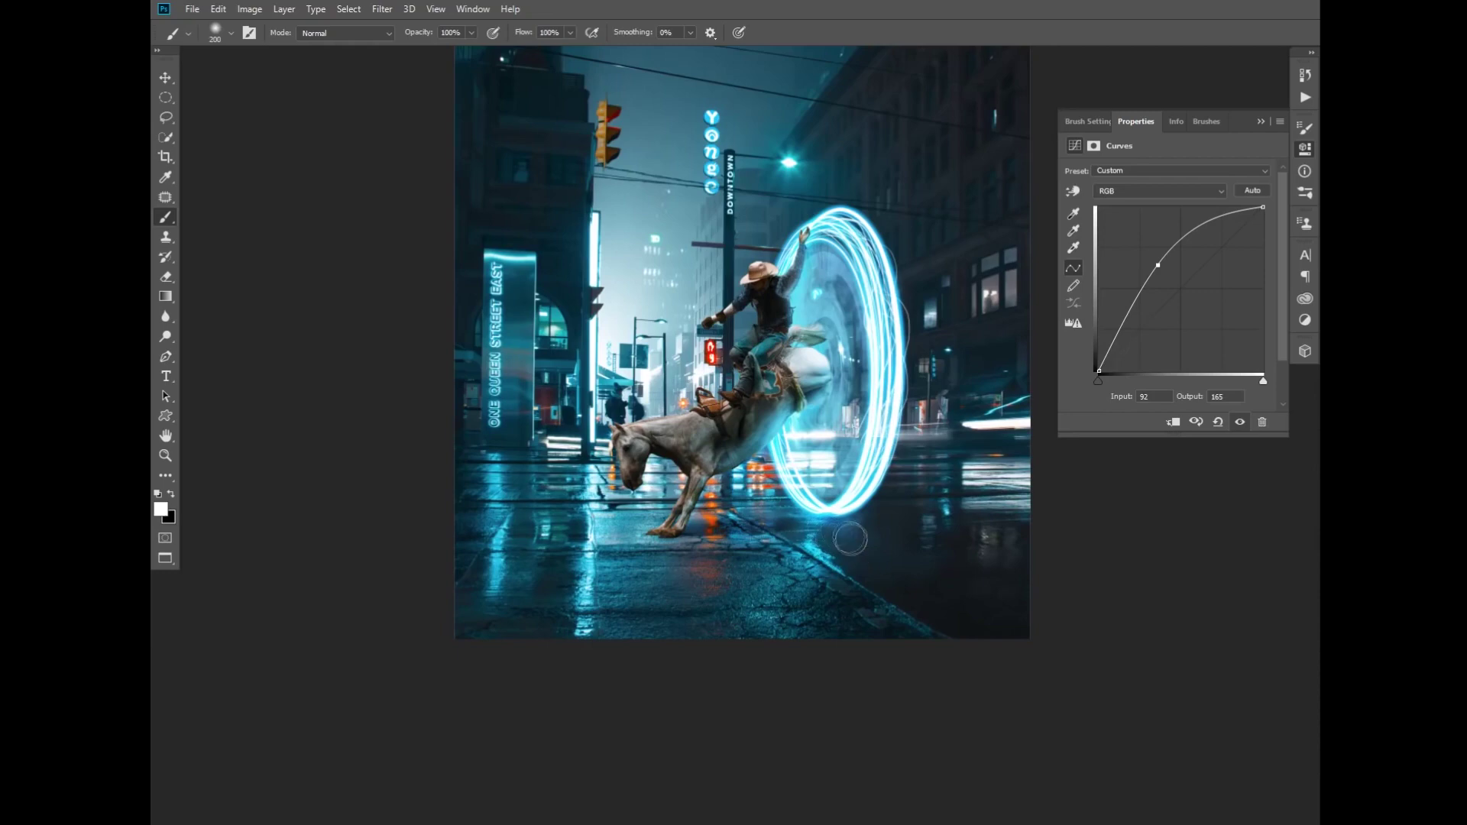
key(bracketright)
key(bracketright)
key(bracketright)
key(bracketleft)
key(bracketleft)
key(bracketleft)
drag(665, 539, 867, 574)
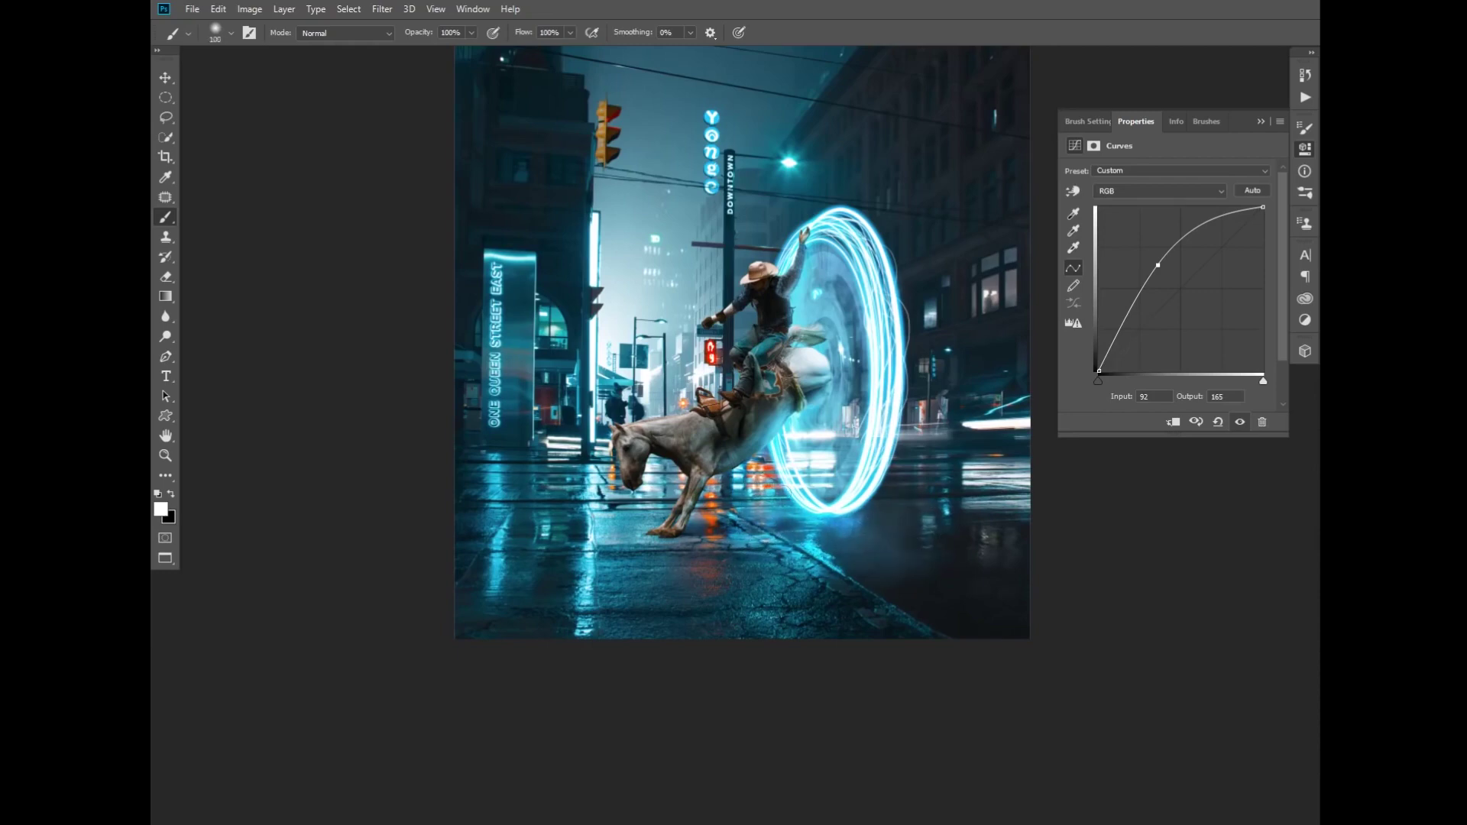
Tone down the base glow with a 400 black brush at 50% opacity.
key(x)
scroll(829, 490, up, 2)
key(bracketright)
key(bracketright)
key(bracketright)
key(5)
drag(616, 566, 764, 547)
key(x)
key(bracketleft)
key(bracketleft)
key(bracketleft)
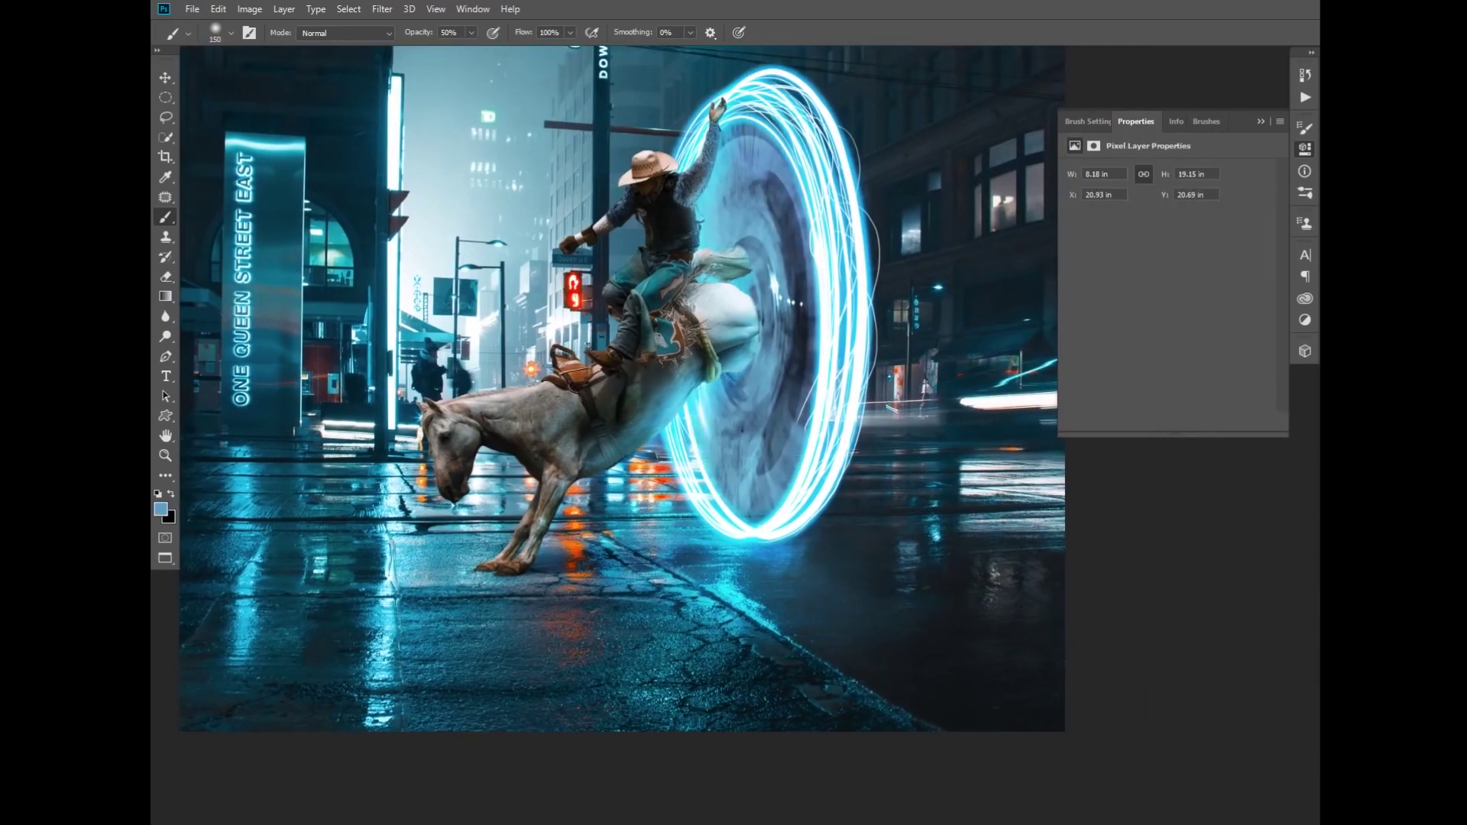
Lighten the smoke to +16, soften it inside the portal, and settle its hue at -4.
drag(1176, 287, 1183, 287)
drag(1168, 228, 1172, 228)
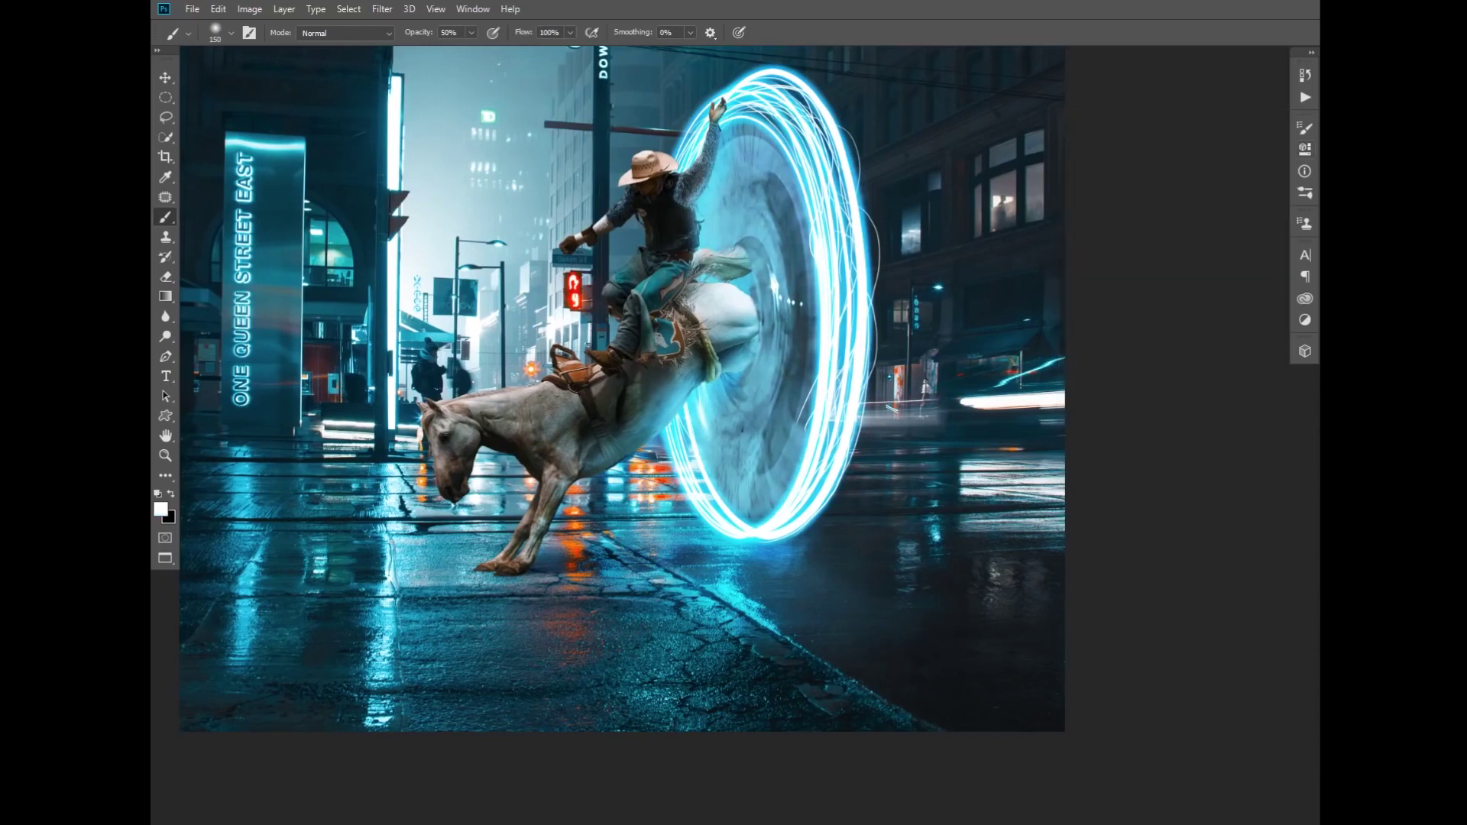
drag(787, 390, 734, 466)
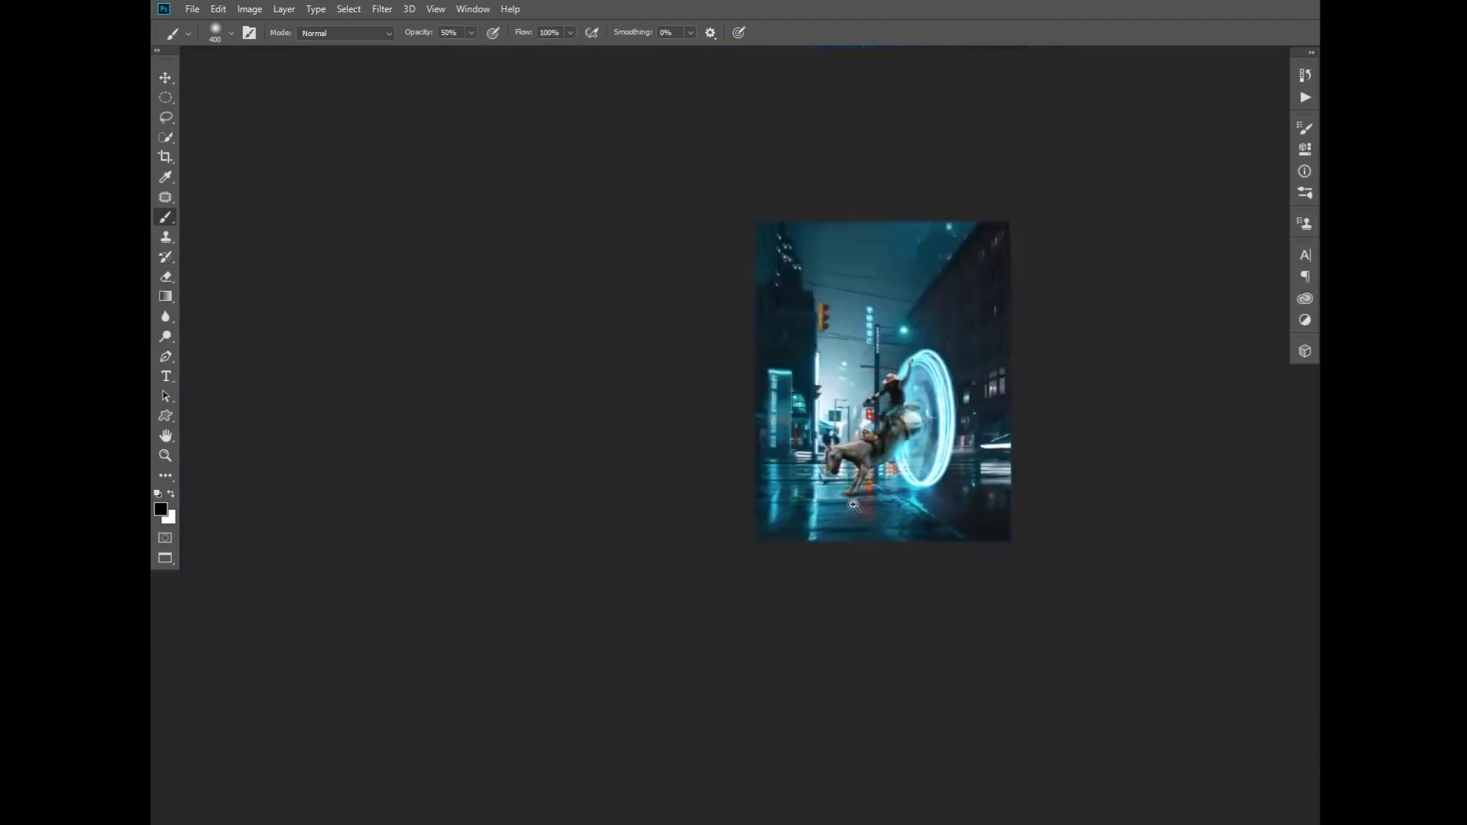
drag(854, 505, 946, 436)
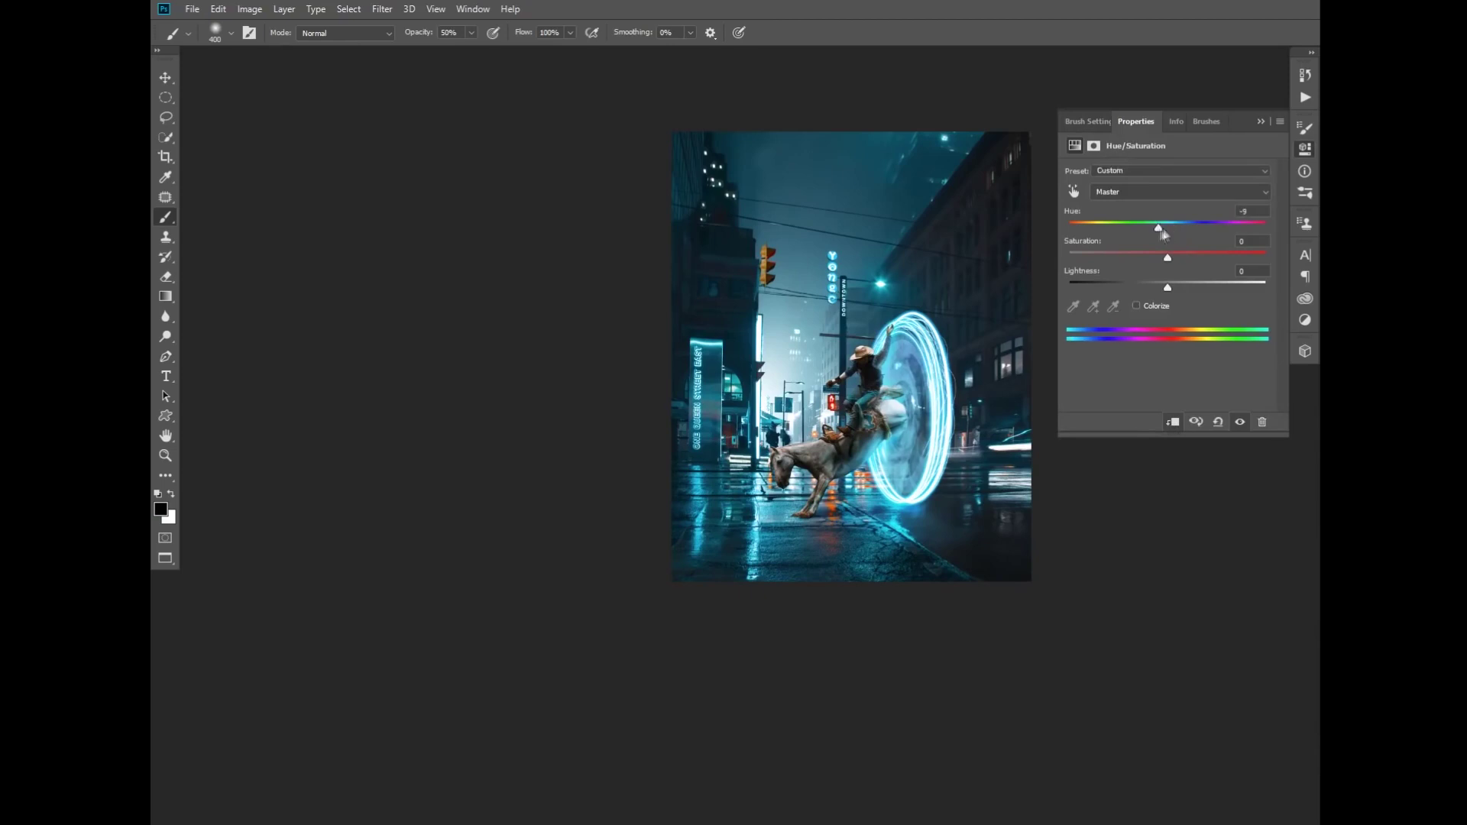
drag(1163, 234, 1177, 261)
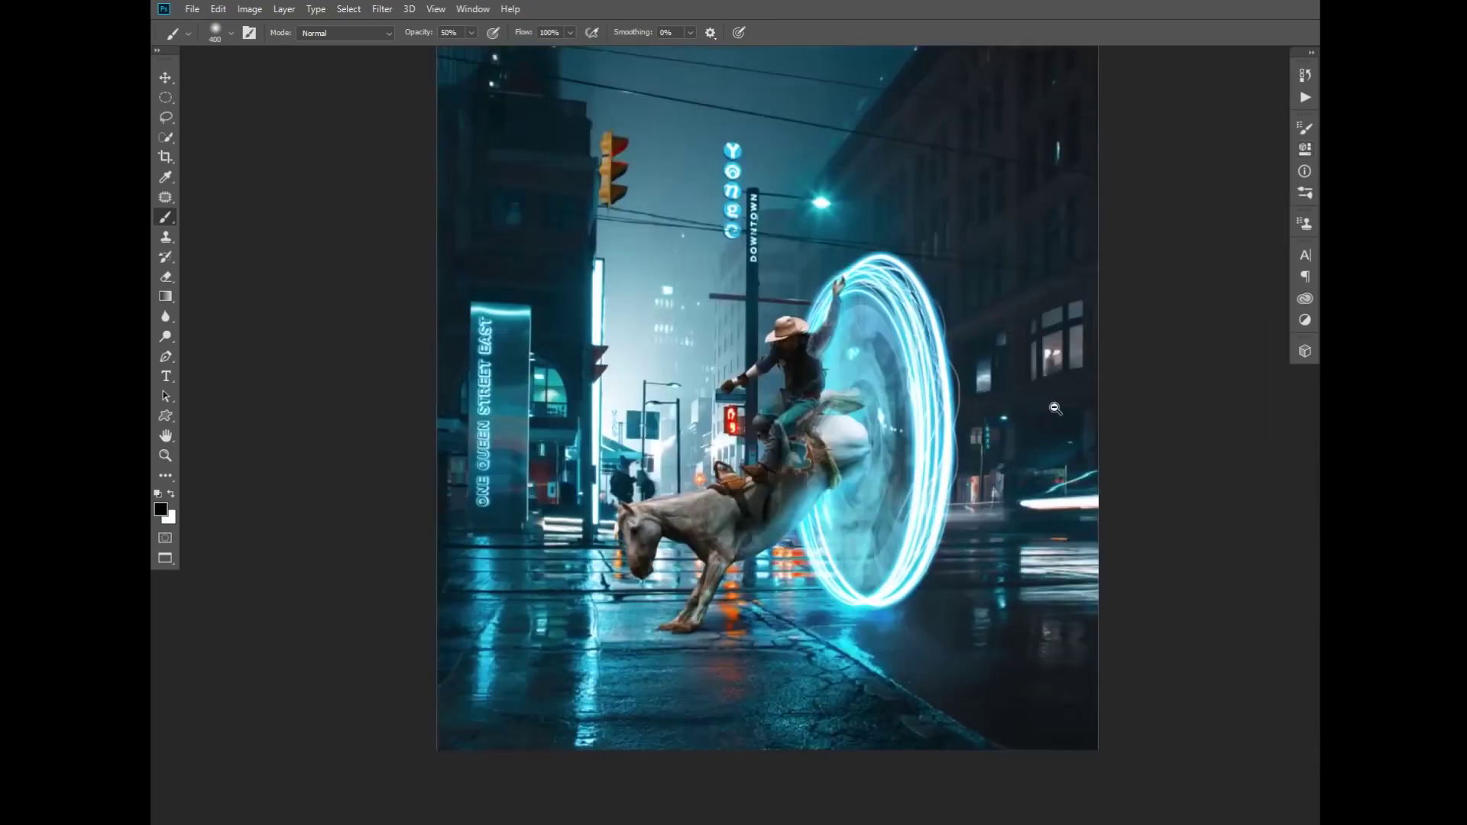
Reset the mask brush to full opacity, size 60, with white as the painting colour.
key(x)
scroll(748, 341, up, 3)
key(x)
key(0)
key(bracketright)
key(x)
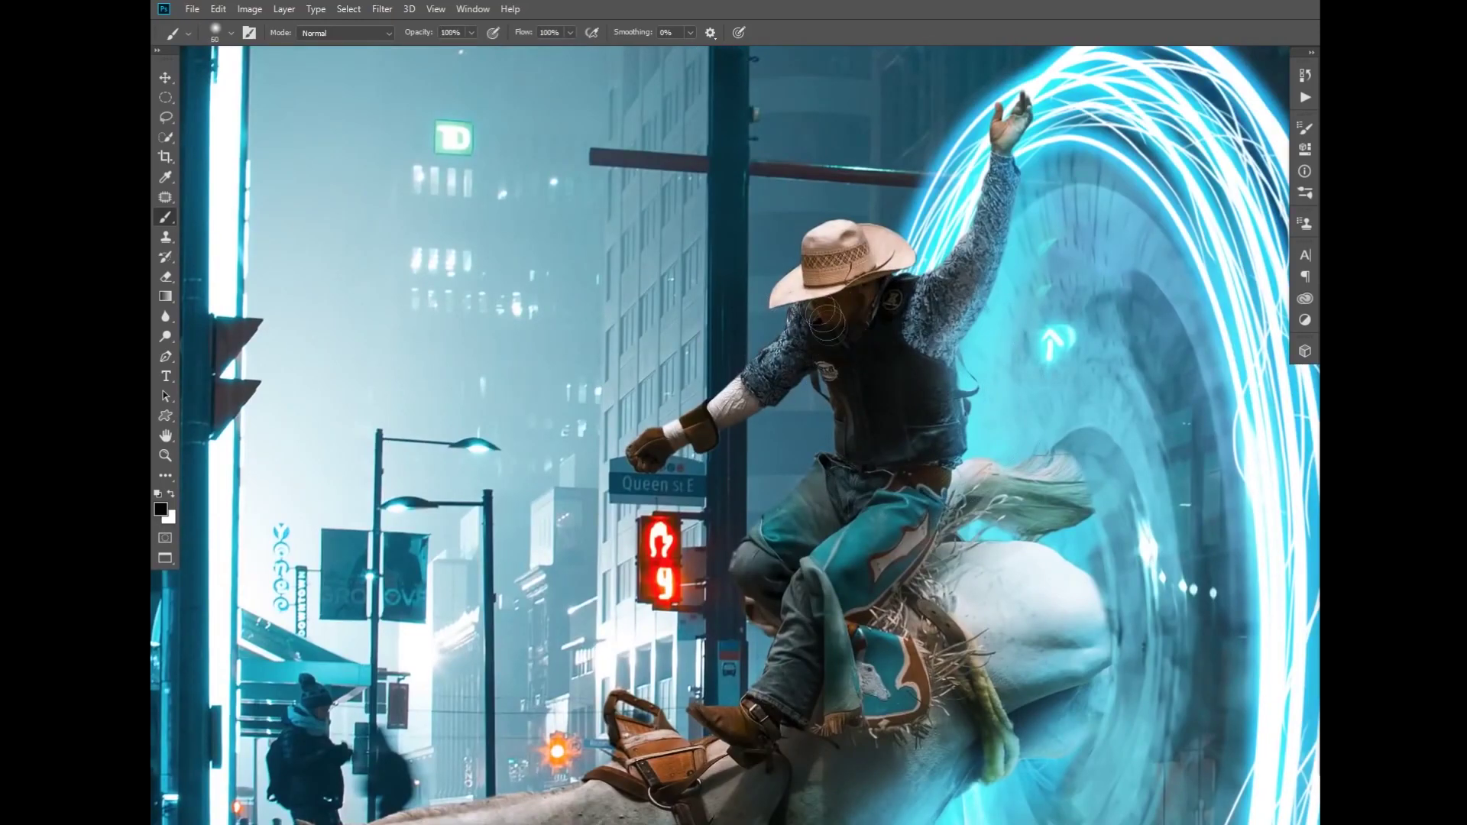
Fit the whole image in view and open the Camera Raw Filter.
key(ctrl+0)
click(382, 8)
click(405, 107)
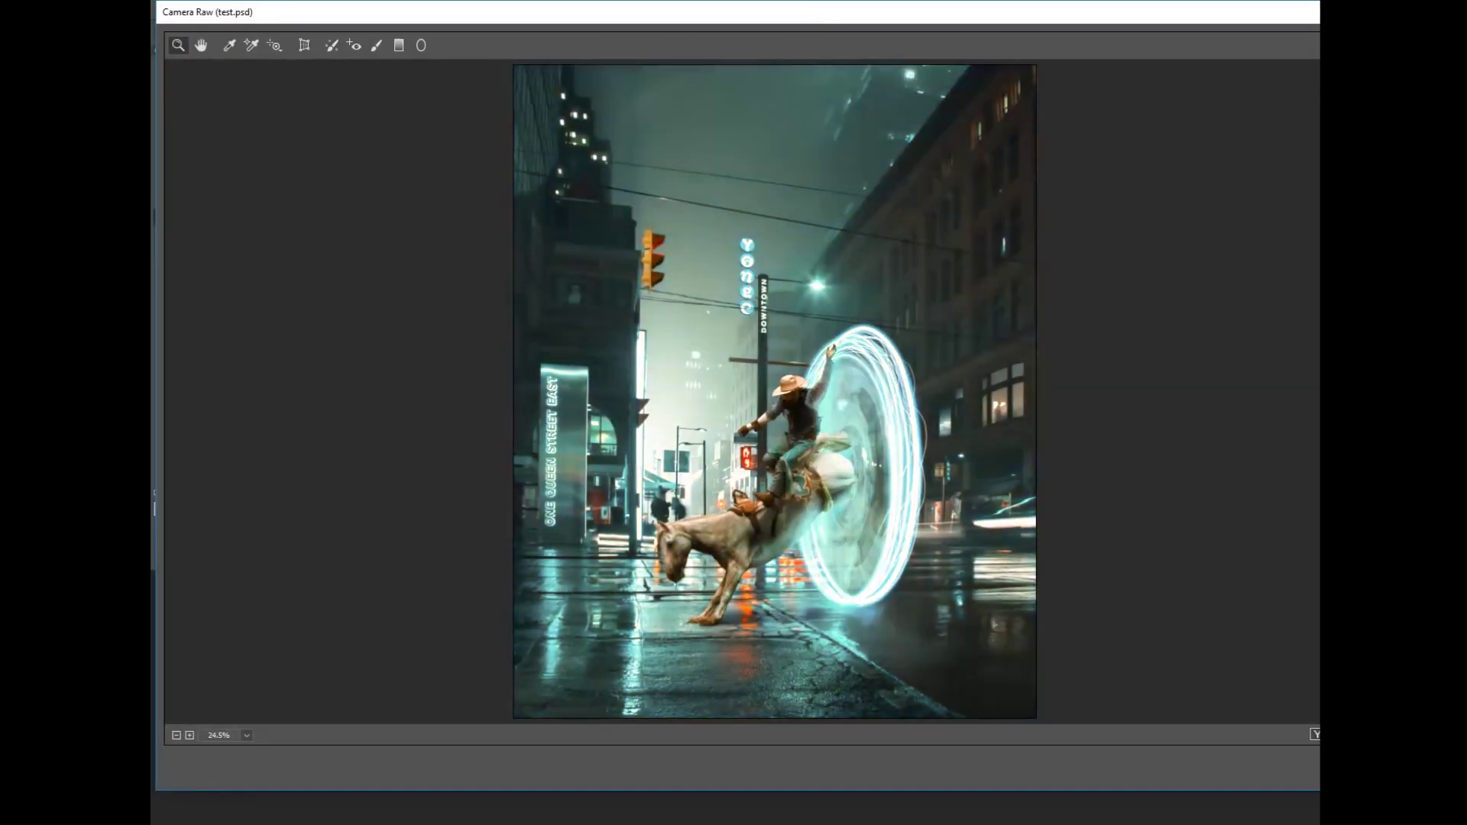